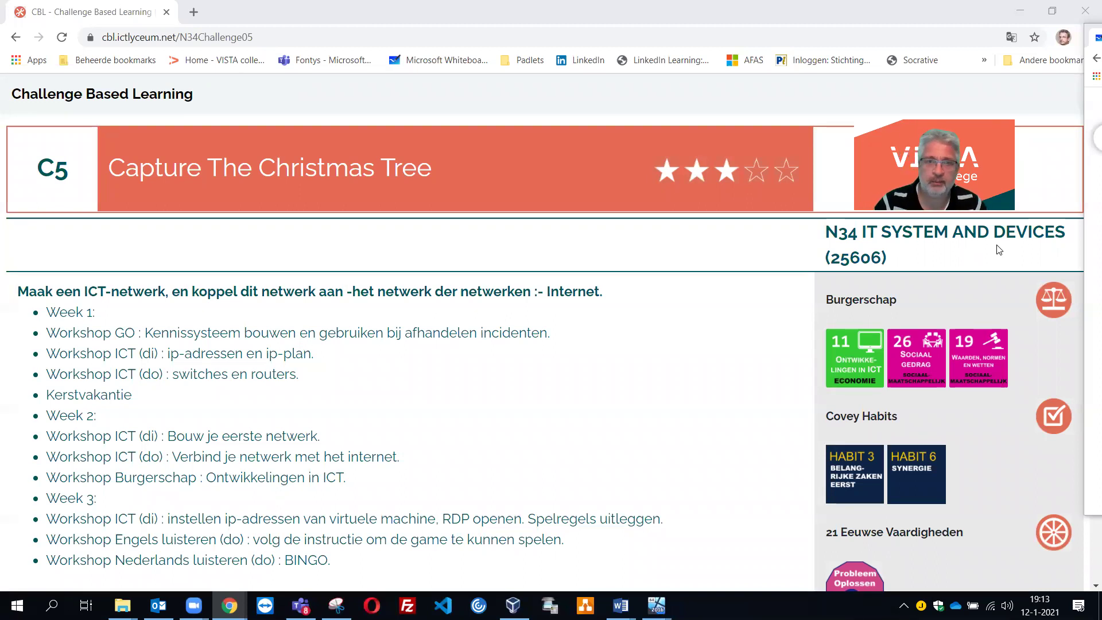
Step: Switch to the Windows 2016 Server virtual machine, check the network path of the Background folder on Data (E:), and open the folder
mouse_move(657, 606)
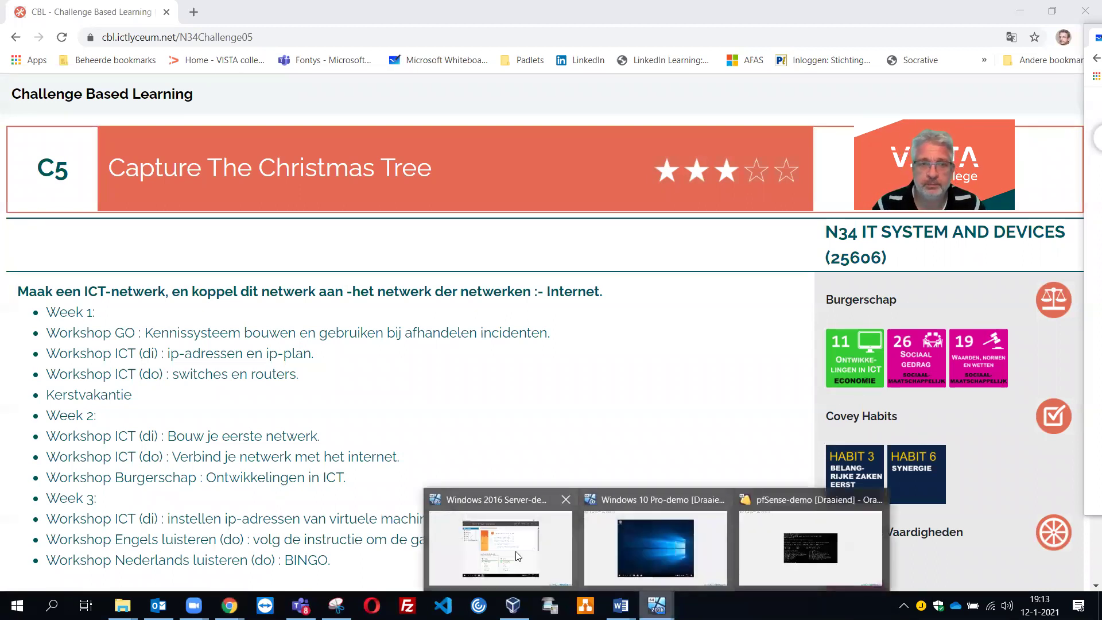
left_click(504, 543)
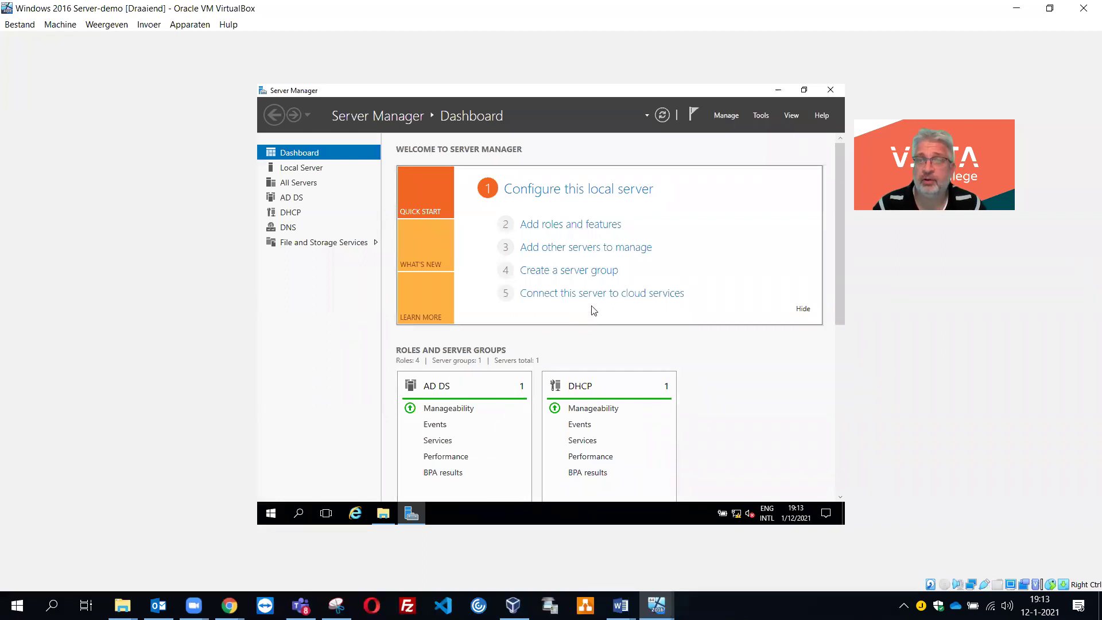
left_click(385, 515)
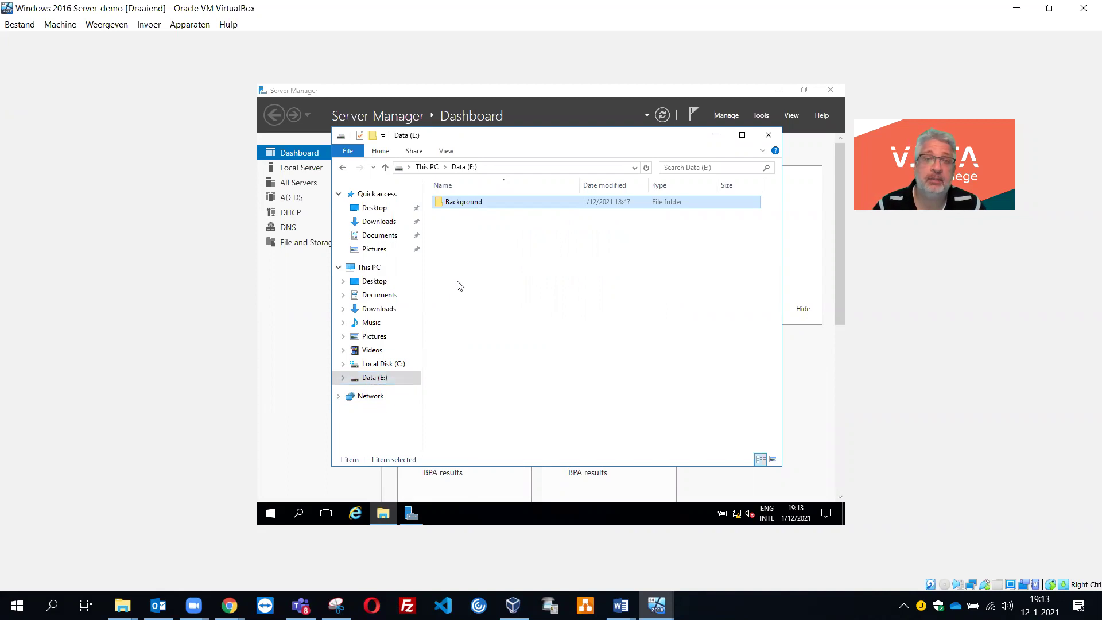
right_click(468, 207)
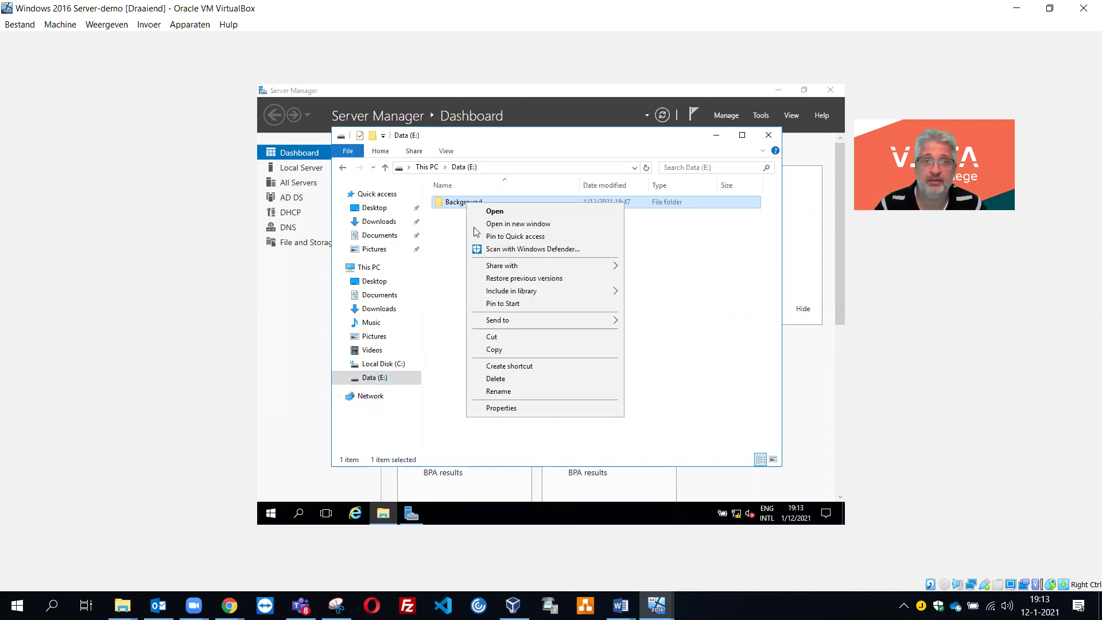
left_click(501, 408)
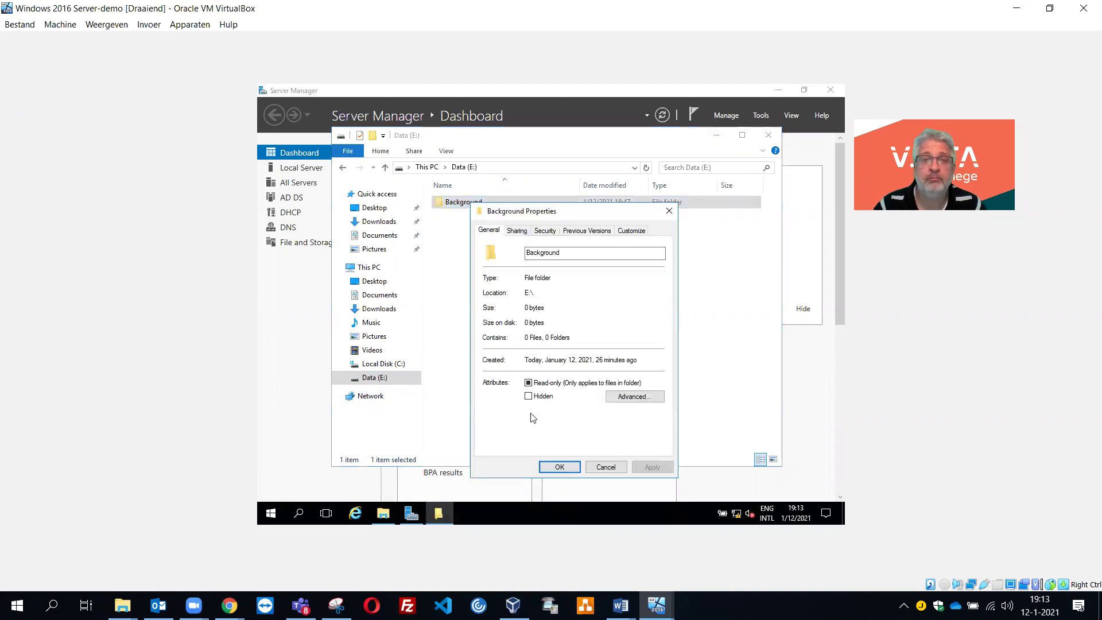
left_click(518, 231)
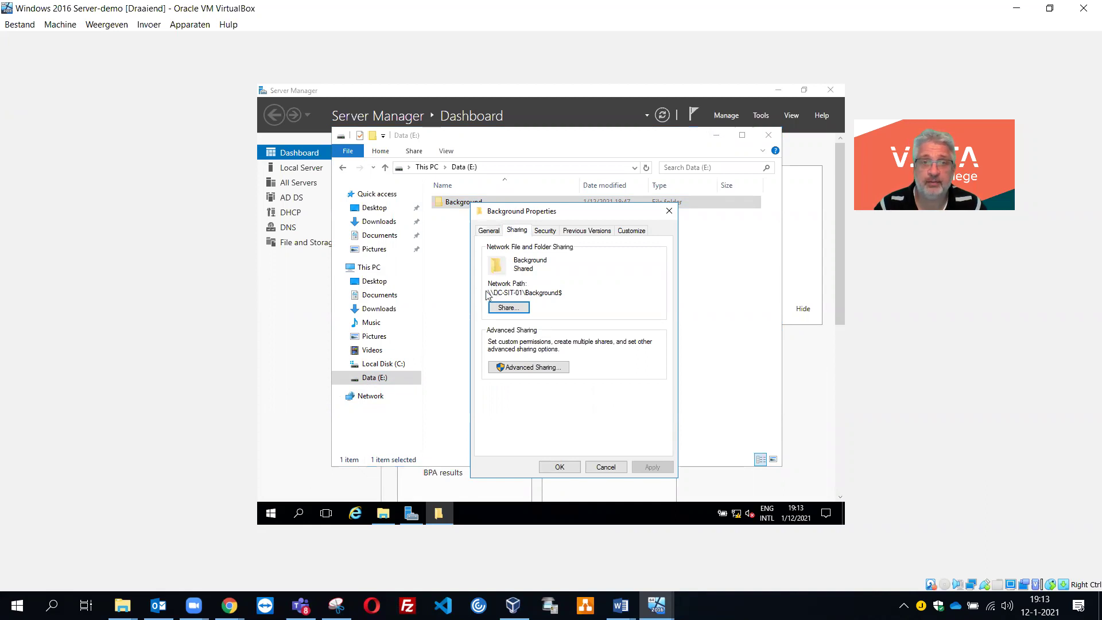
left_click_drag(490, 294, 566, 292)
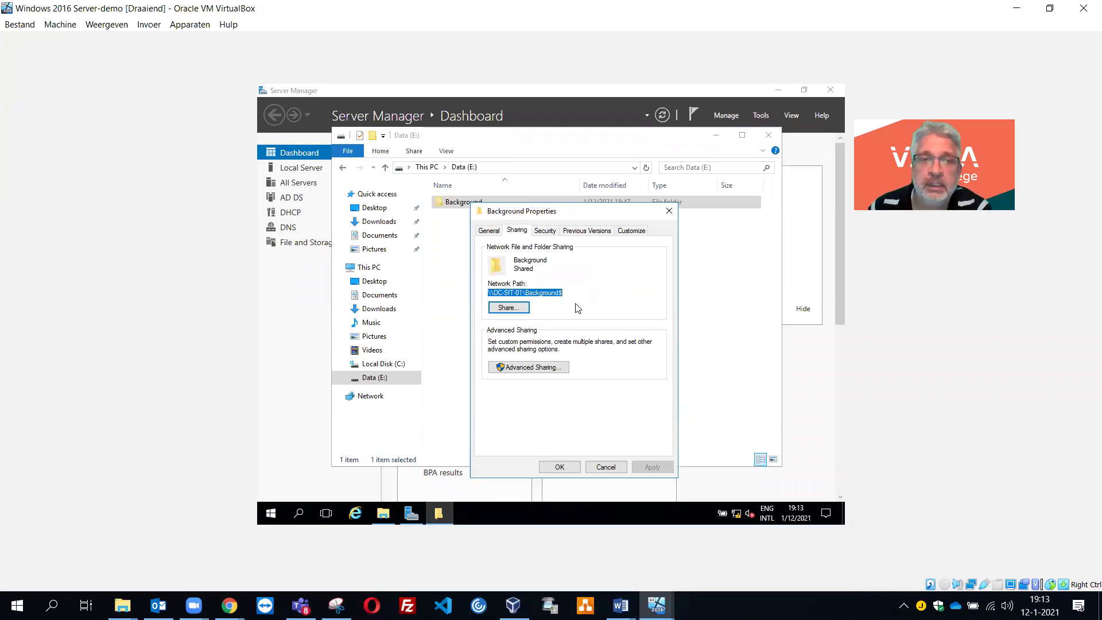
left_click(606, 467)
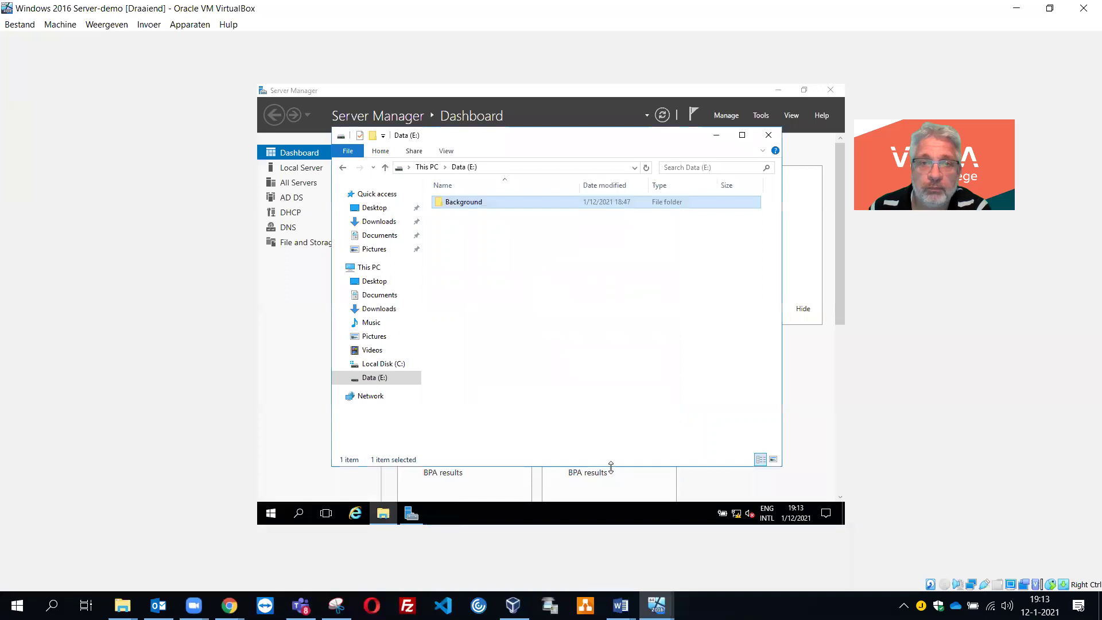
double_click(480, 204)
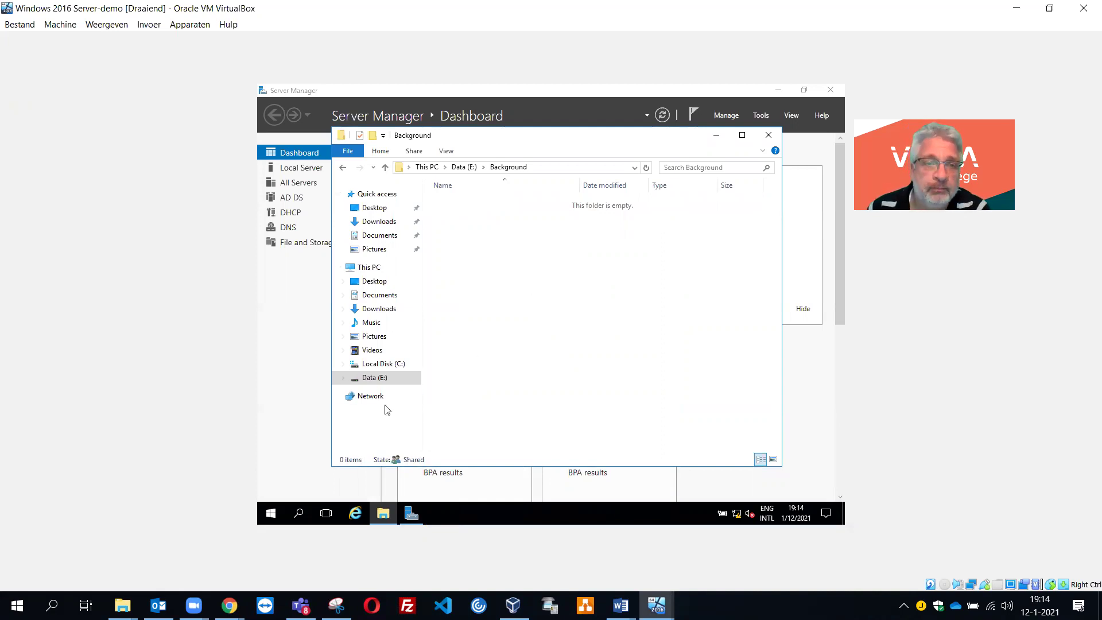
Step: Start Paint on the server and add the text "A - G - DL - P" to the blank canvas
left_click(275, 515)
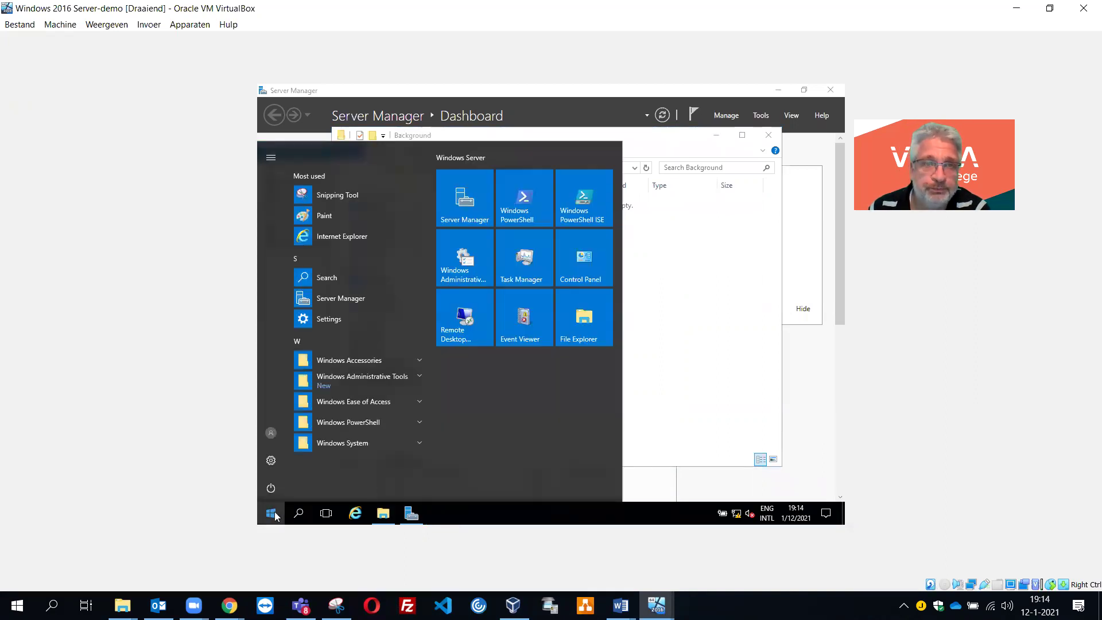
left_click(340, 216)
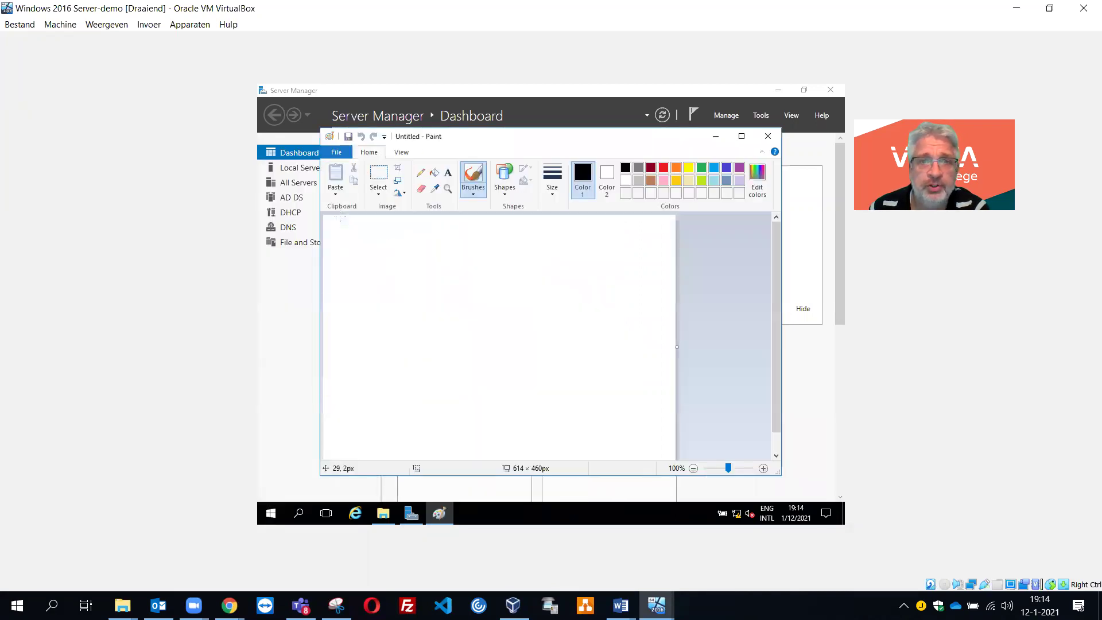
left_click(449, 175)
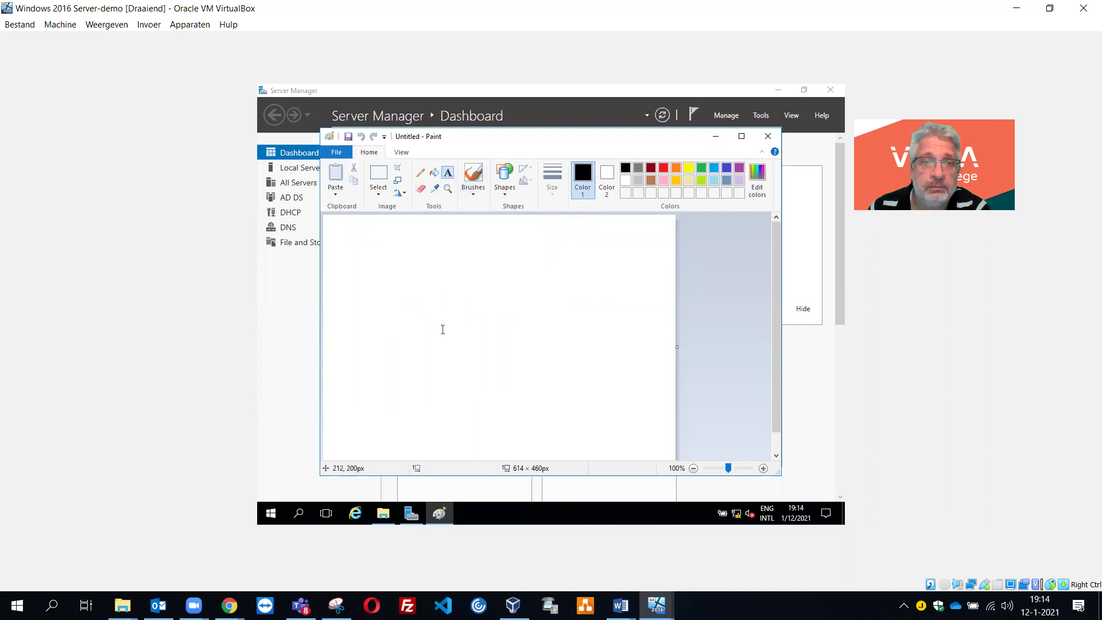
left_click(419, 326)
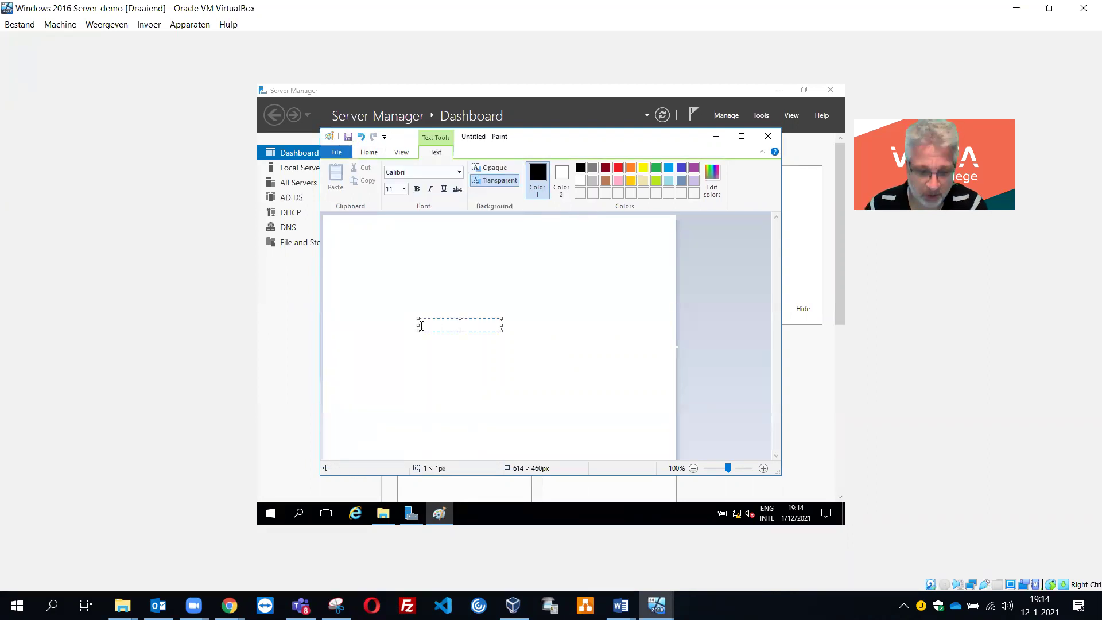
type("A - G - DL")
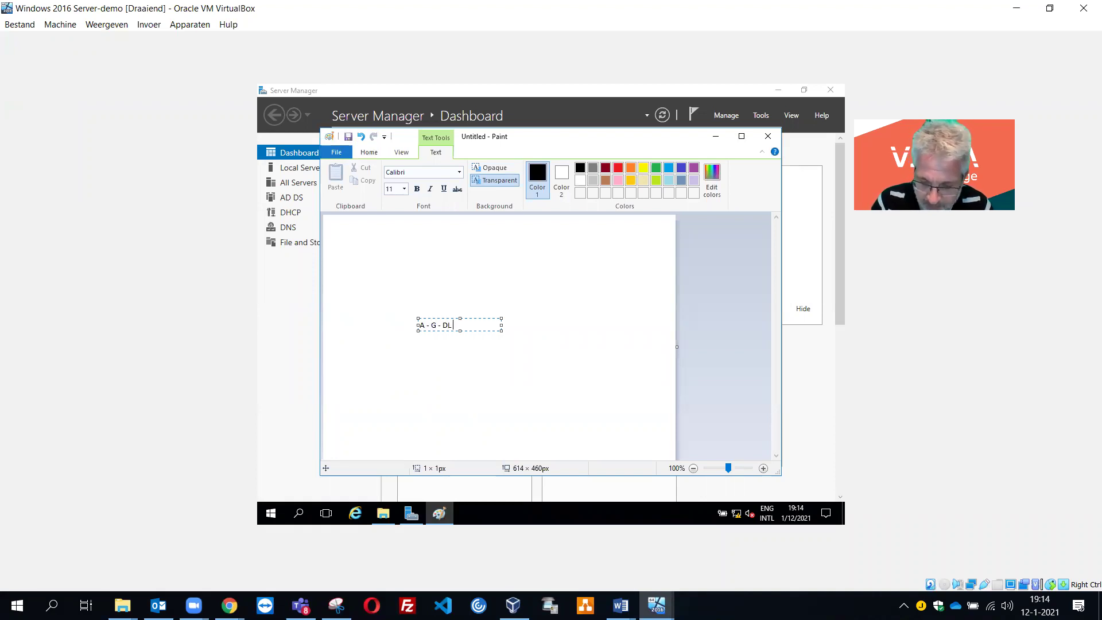
type(" - P")
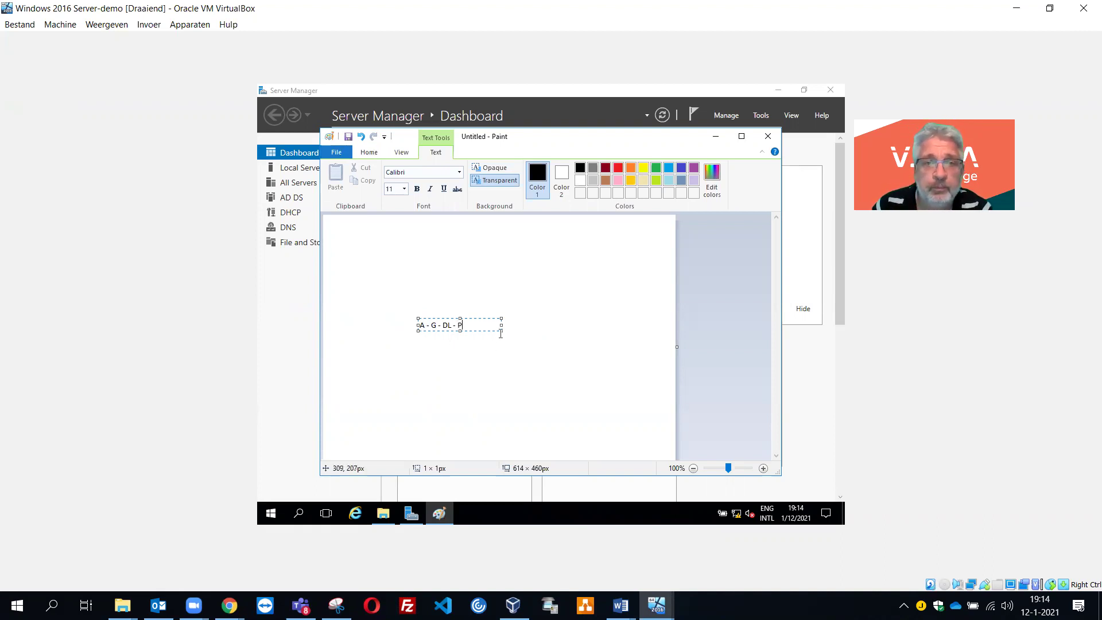
Step: Set the text to font size 48, widen its box to fit on one line, and place it near the canvas centre
left_click_drag(501, 328, 570, 401)
left_click_drag(421, 326, 497, 329)
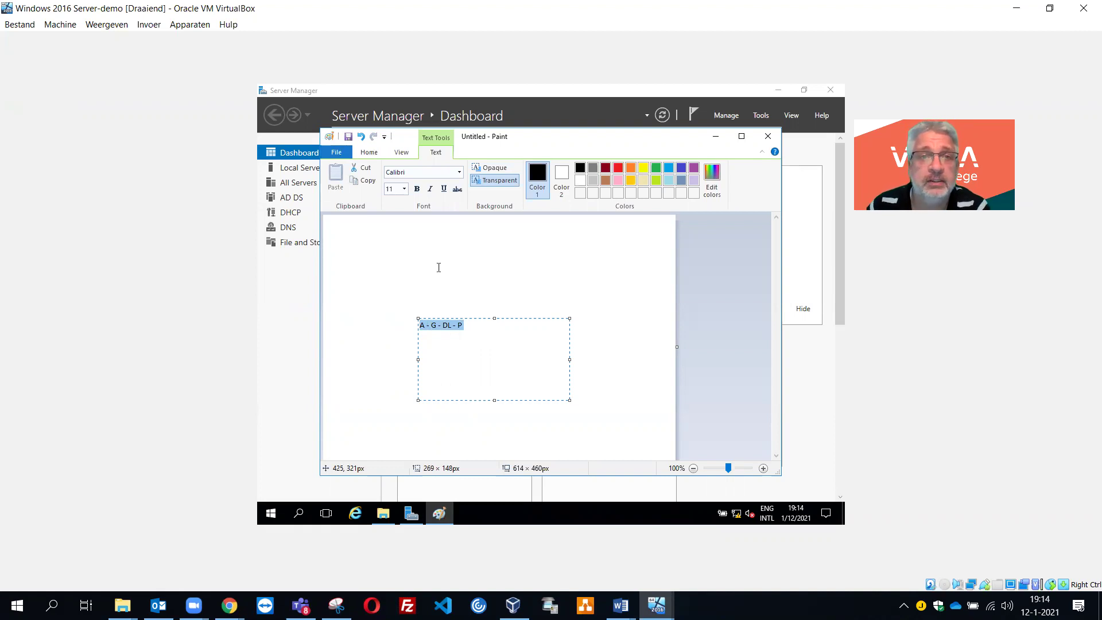
left_click(405, 189)
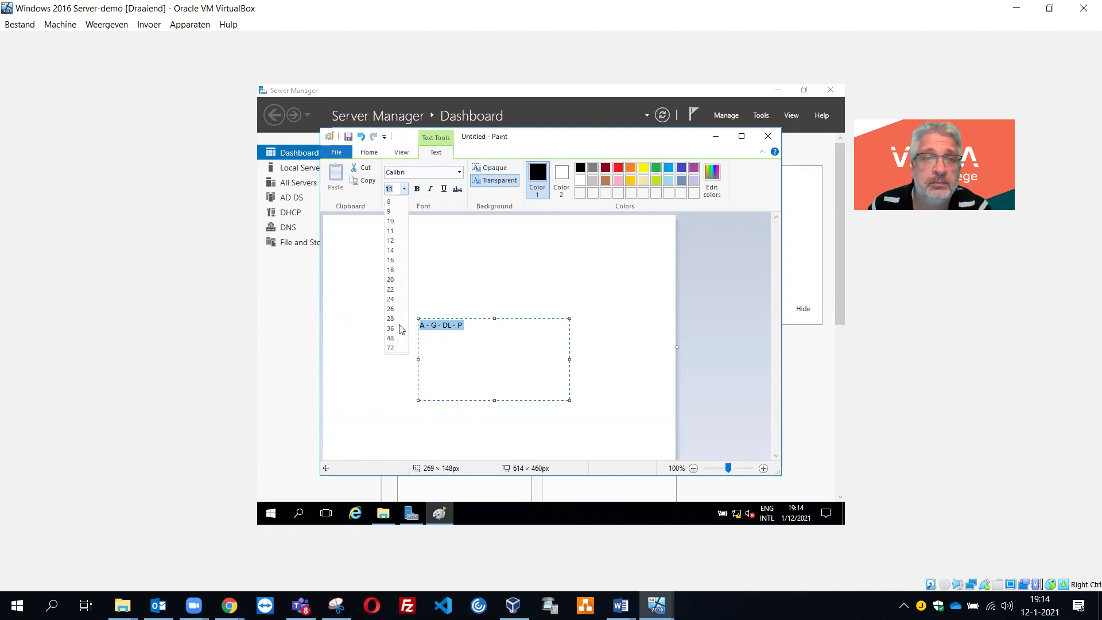
left_click(397, 348)
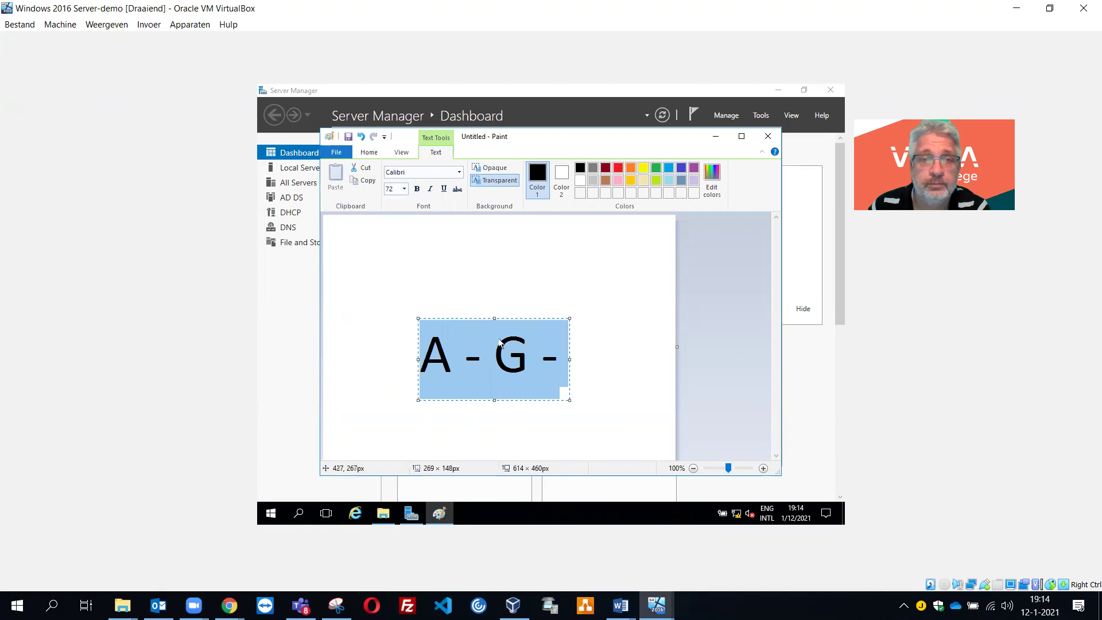
left_click(404, 189)
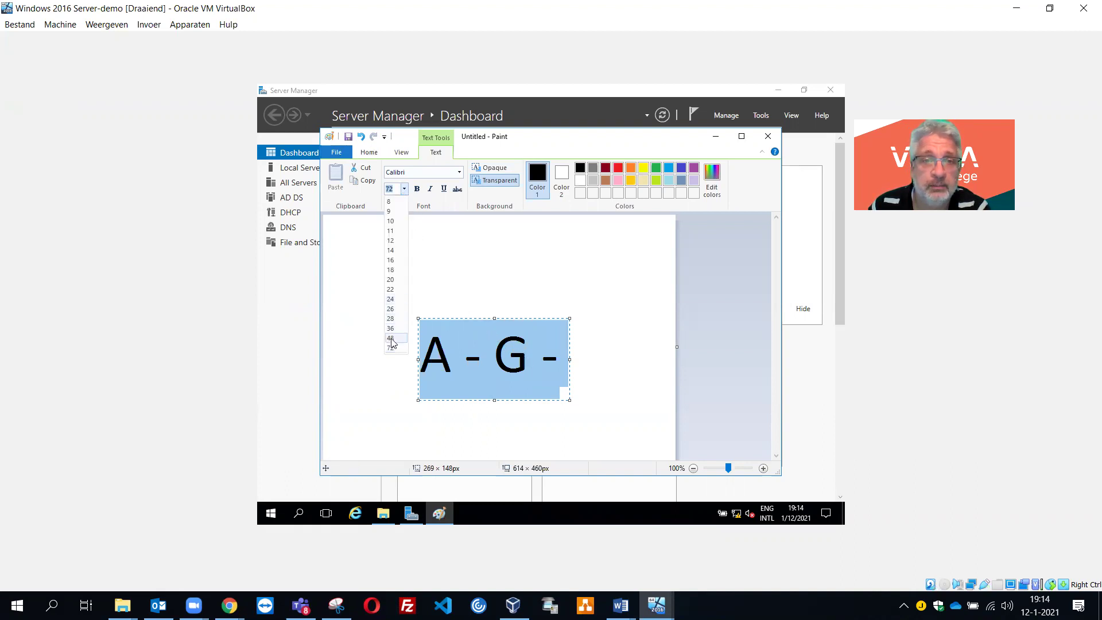
left_click(391, 338)
left_click_drag(569, 360, 607, 358)
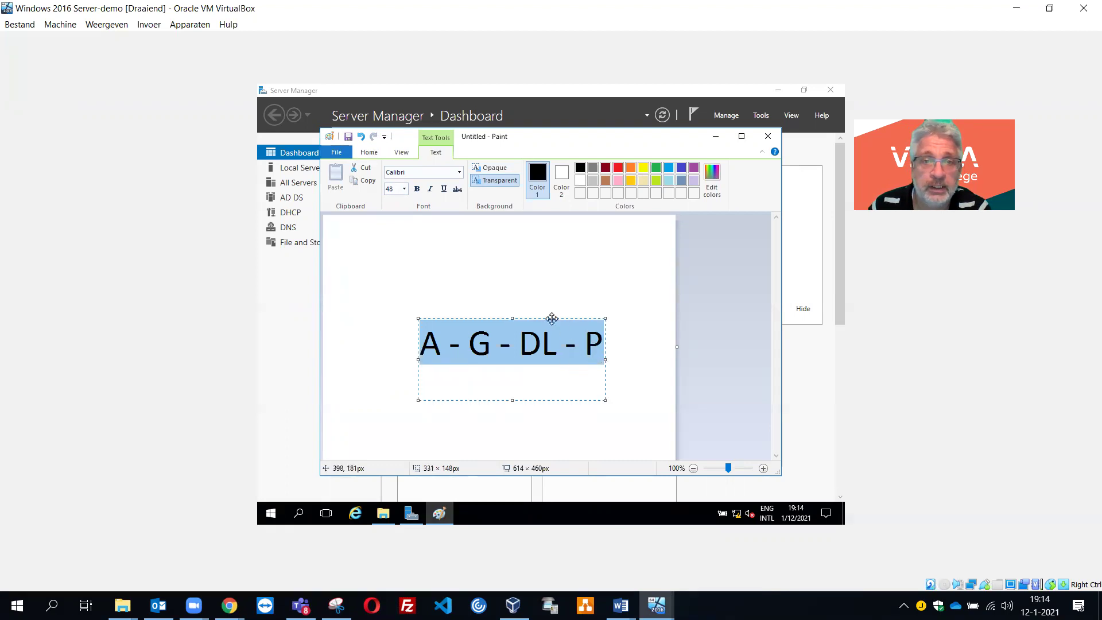
left_click_drag(552, 319, 524, 296)
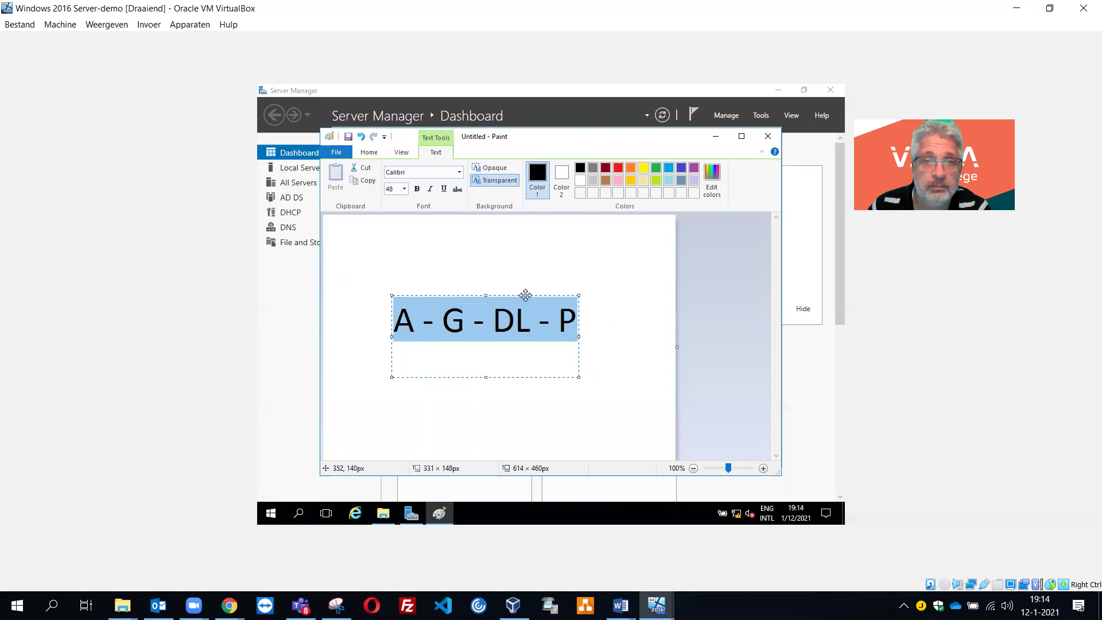
left_click(617, 373)
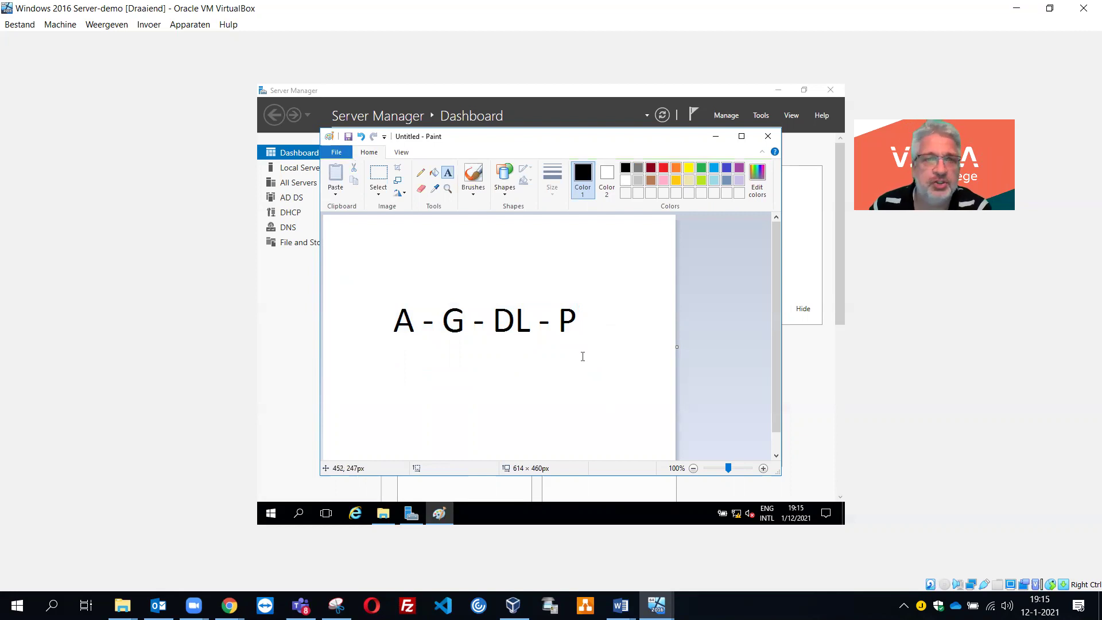
Step: Save the picture as a JPEG named Background.jpg in the Background folder on Data (E:)
left_click(336, 153)
mouse_move(353, 249)
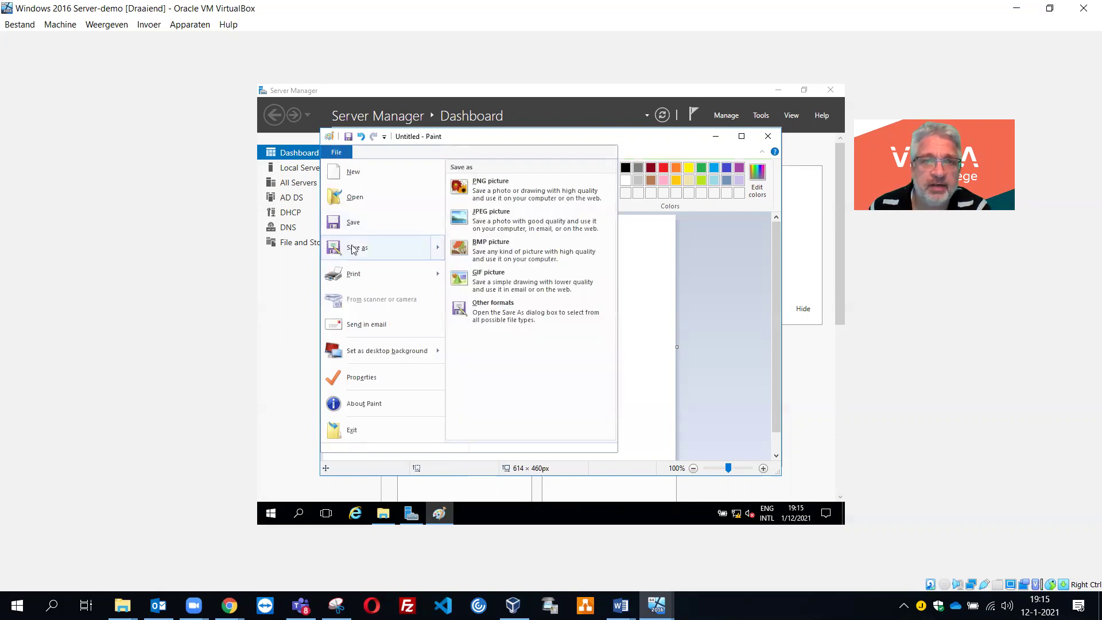
left_click(532, 219)
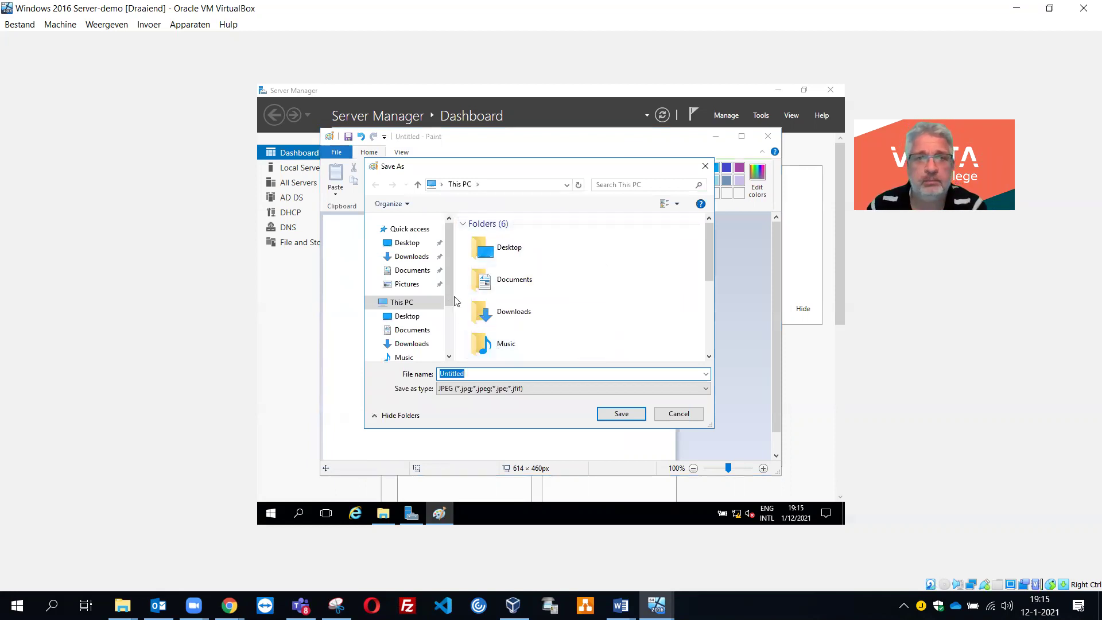
left_click_drag(448, 285, 448, 322)
left_click(428, 339)
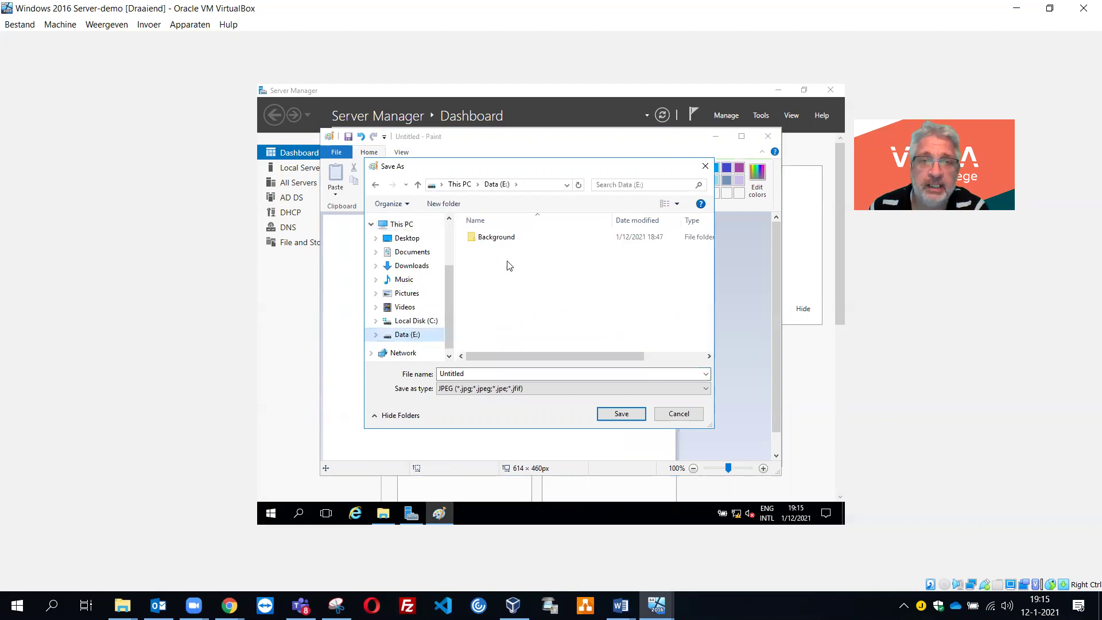
double_click(504, 240)
double_click(476, 373)
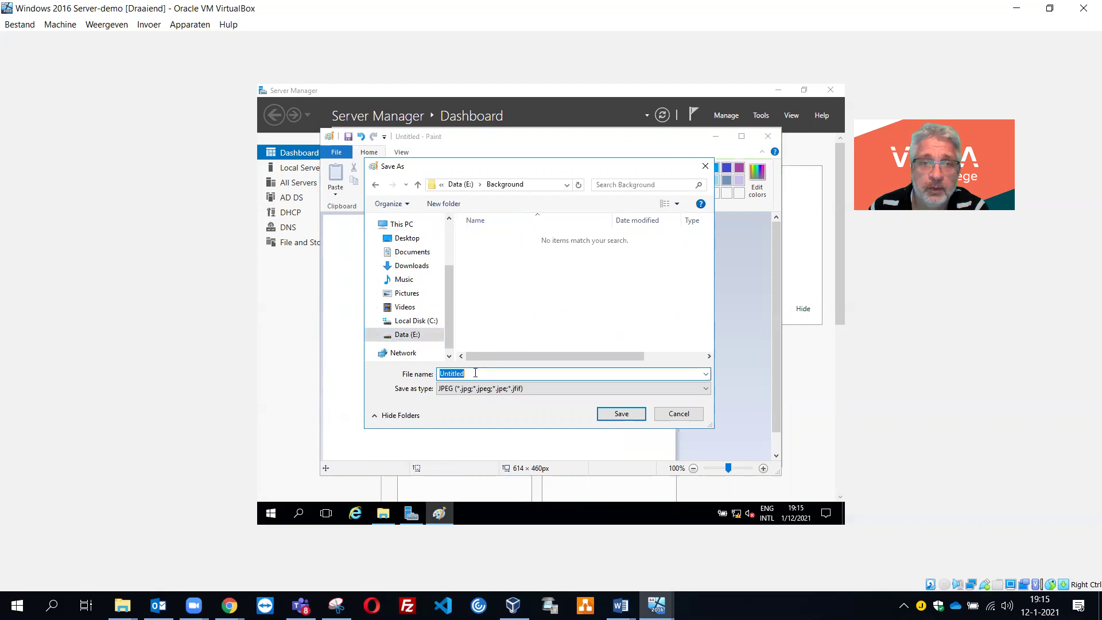
type("Backgr")
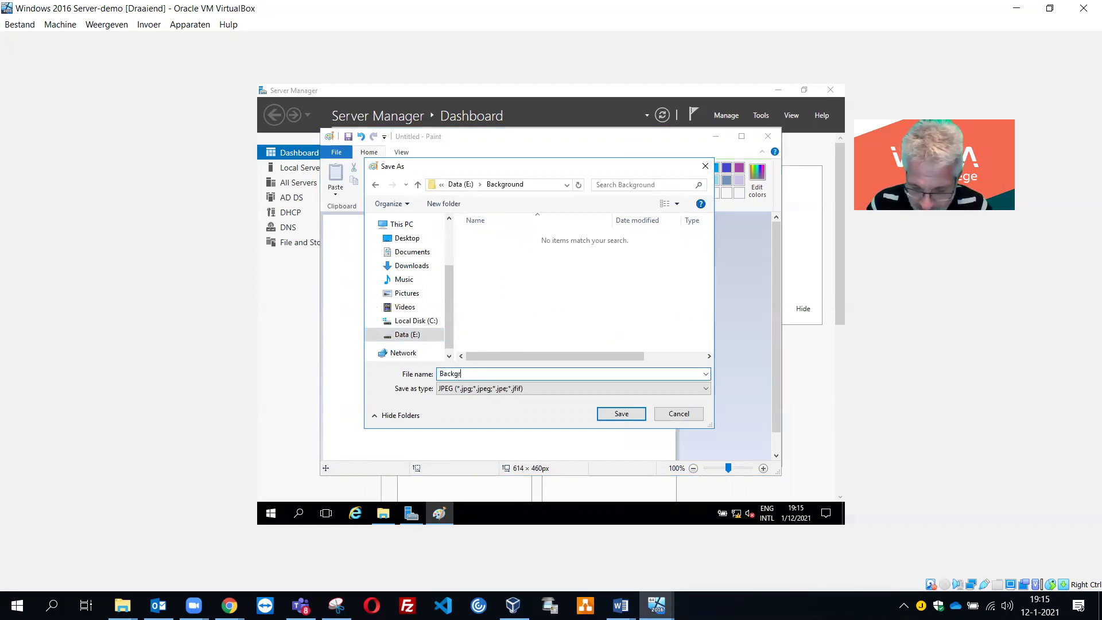
type("ound.jpg")
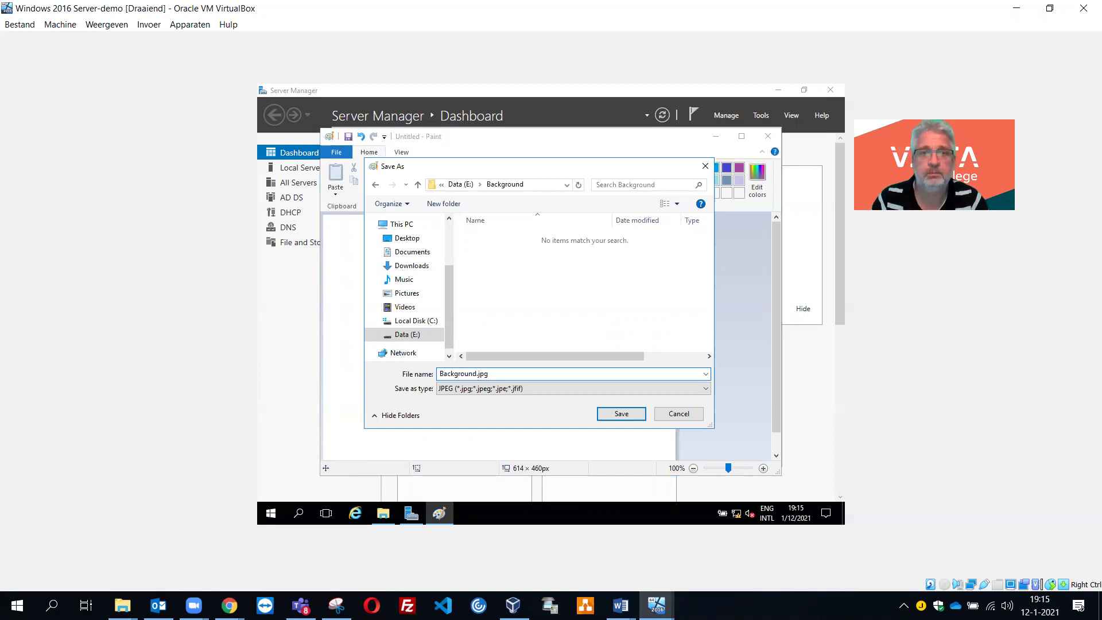
key("Return")
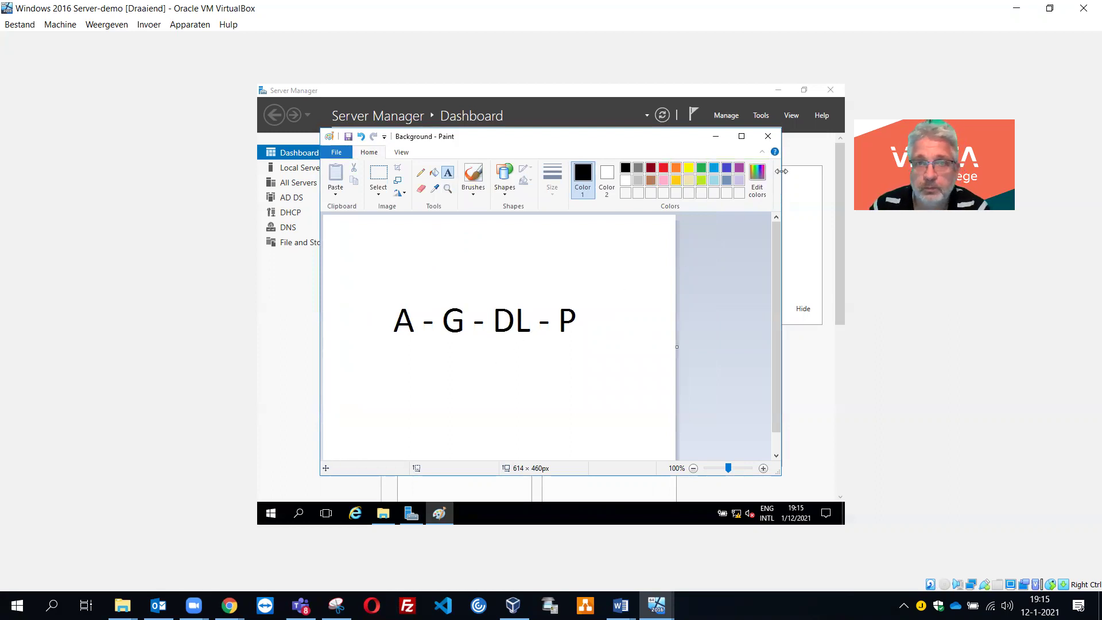
Step: Close Paint and turn on file name extensions for the Background folder's contents
left_click(769, 136)
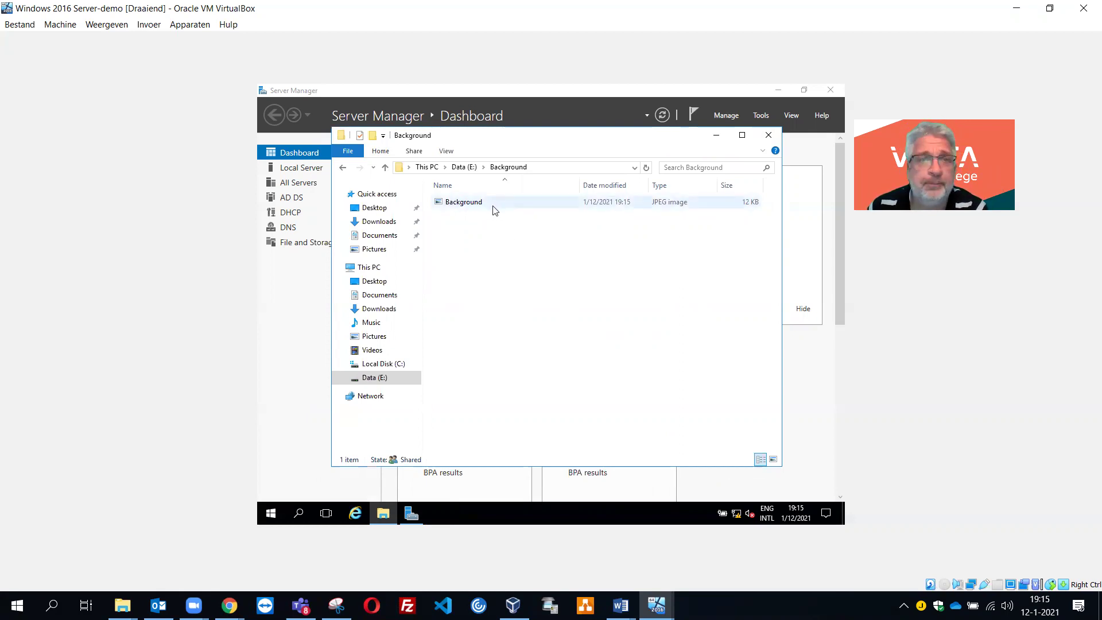
left_click(447, 151)
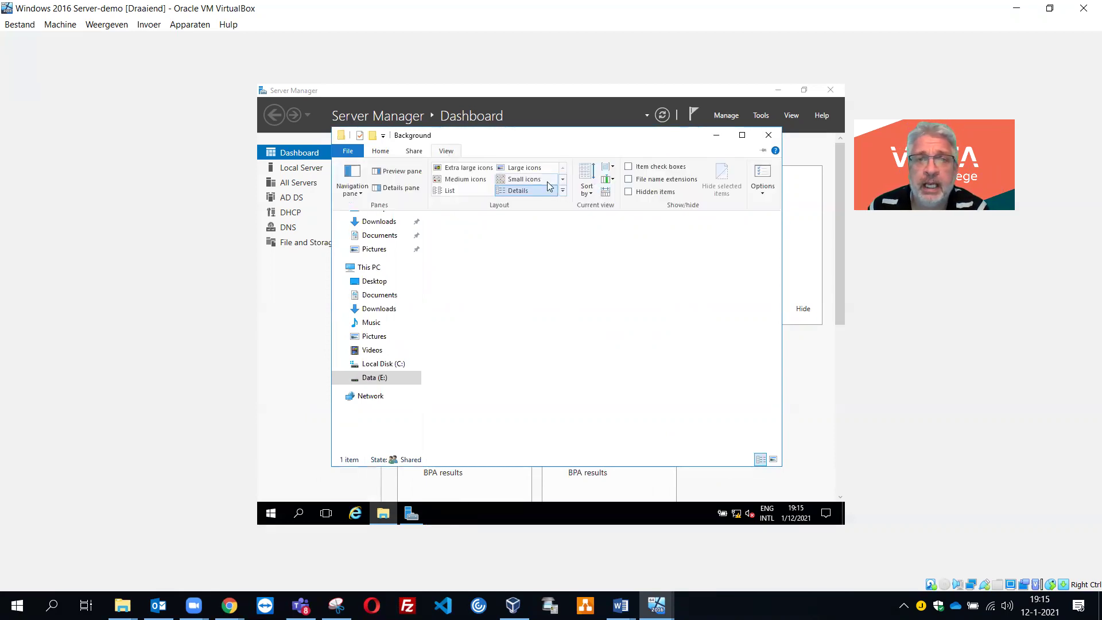
left_click(629, 184)
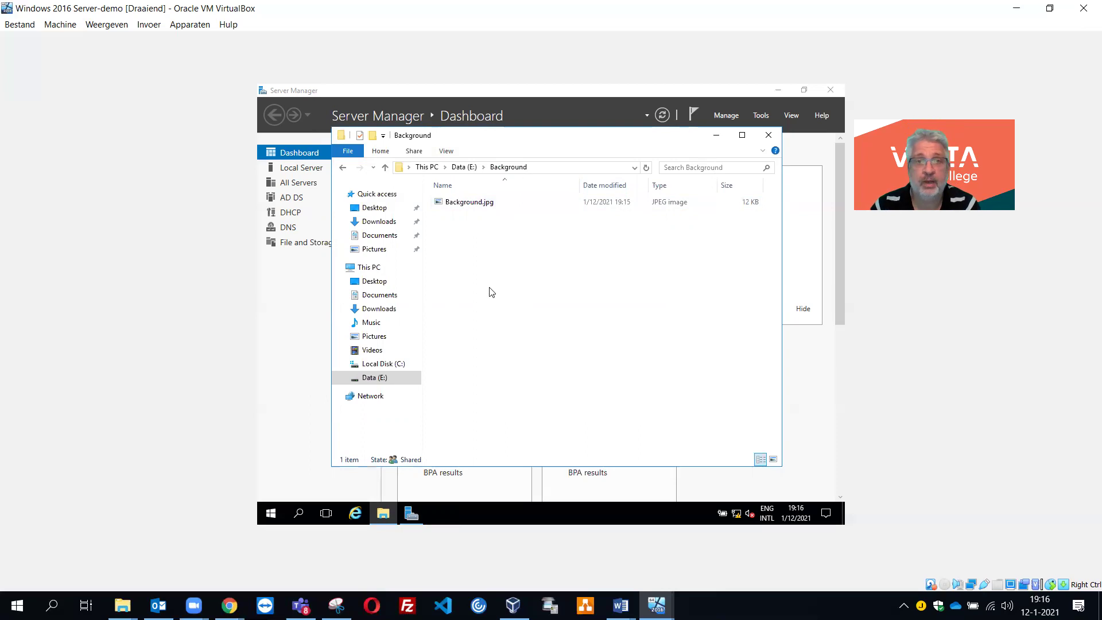
Step: Check the permissions of the dl_Background group in the security properties of Background.jpg, and close the properties
right_click(471, 205)
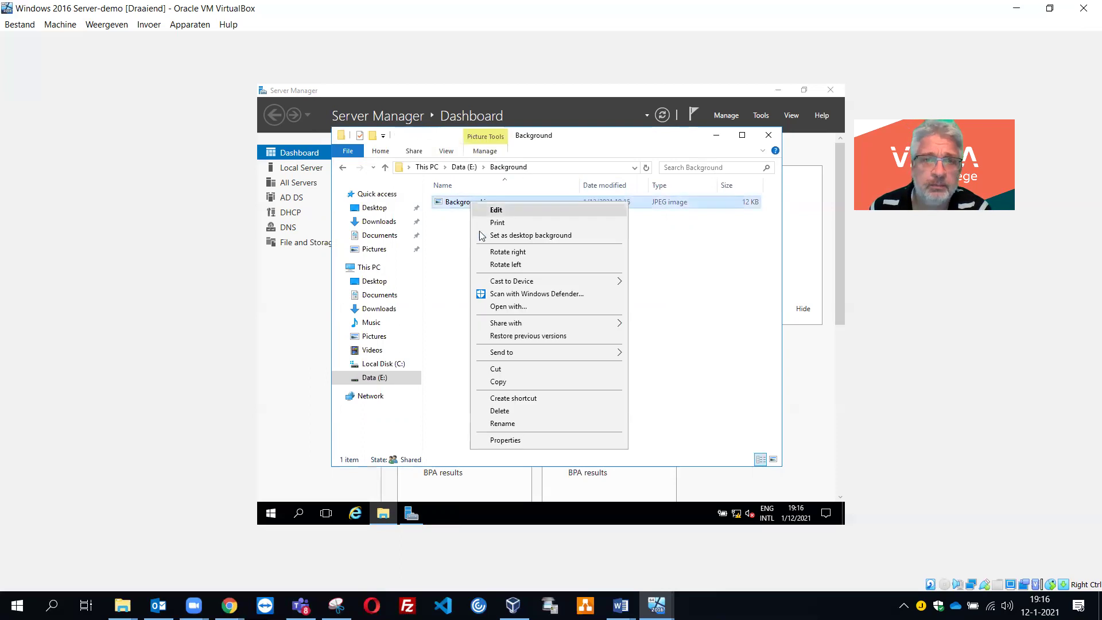
left_click(537, 441)
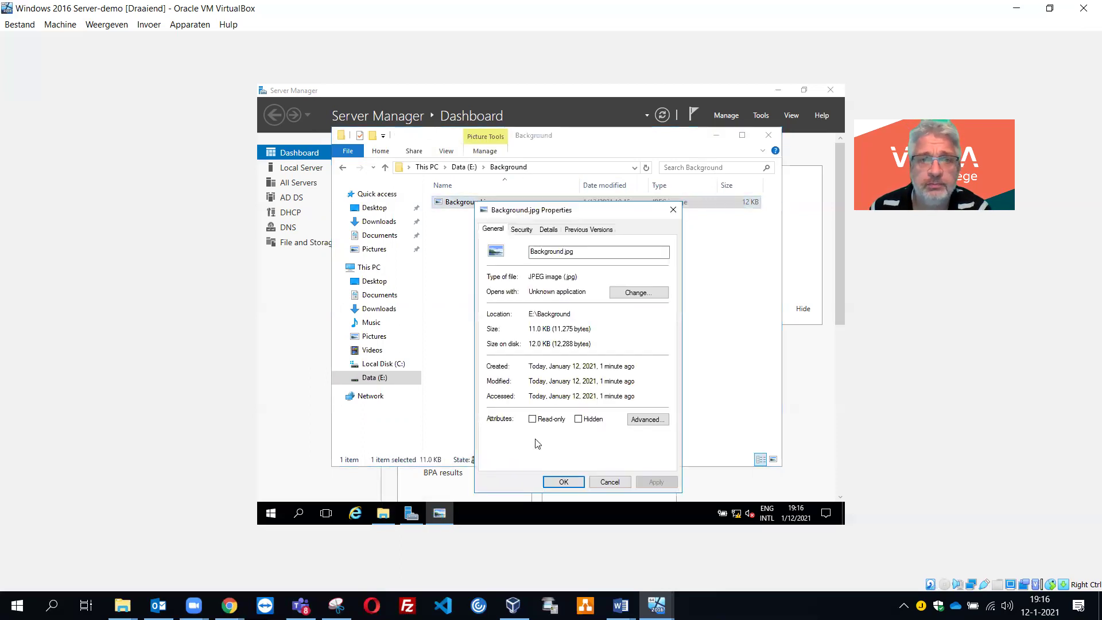
left_click(522, 229)
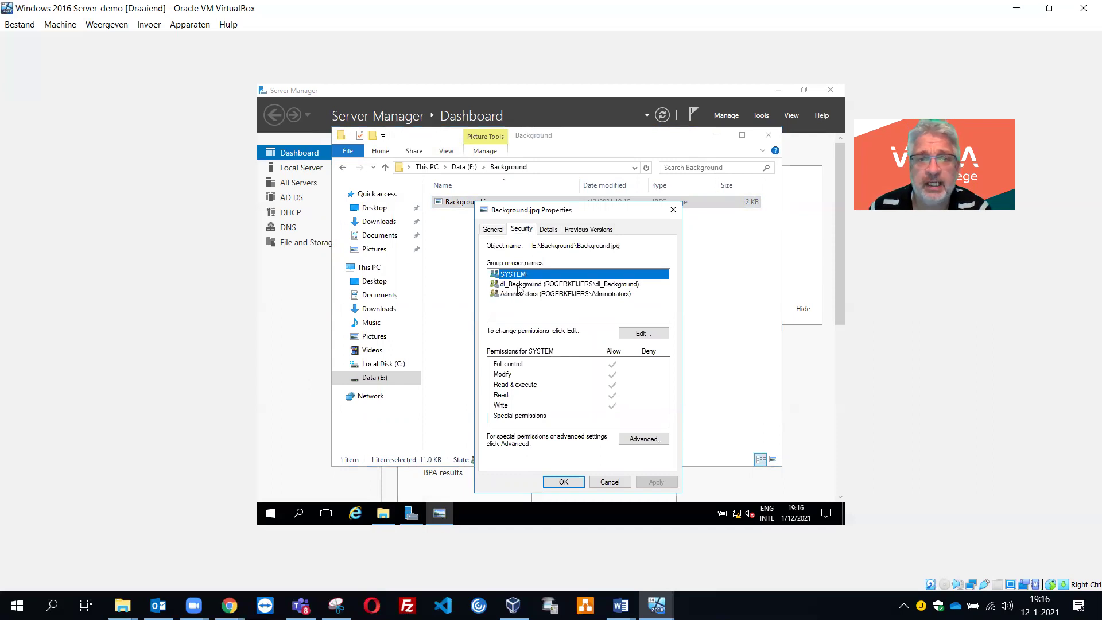
left_click(519, 285)
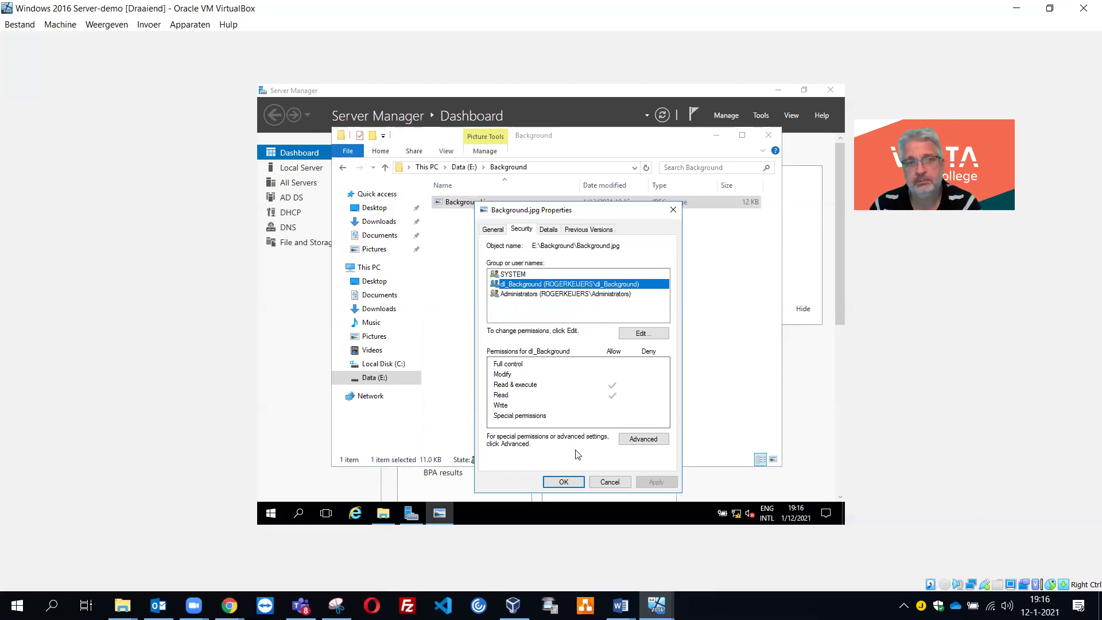
left_click(564, 482)
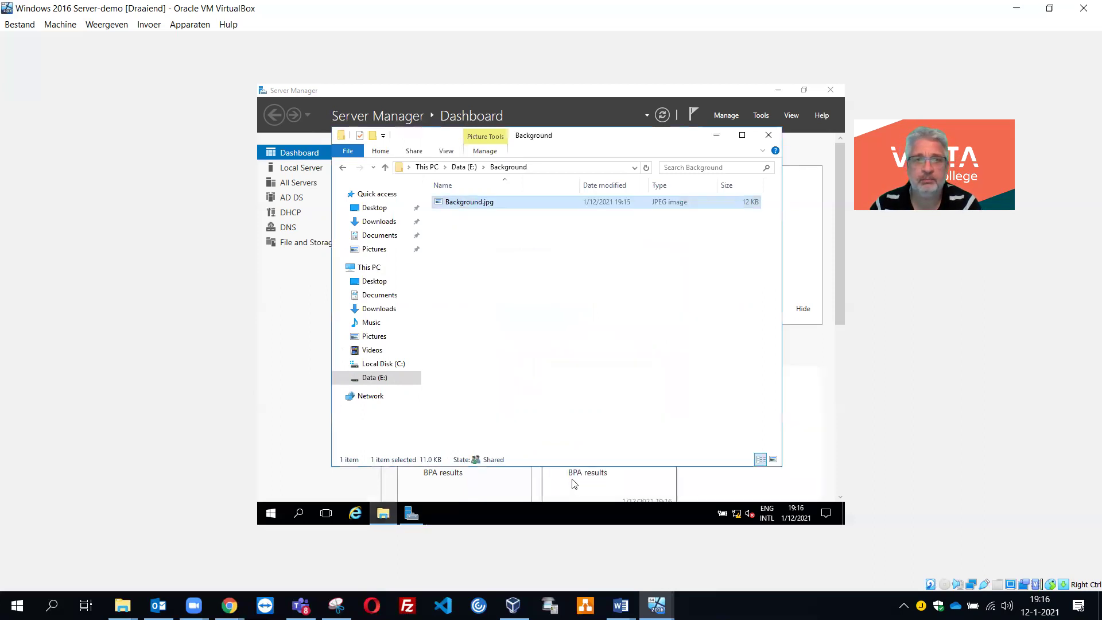
left_click(499, 235)
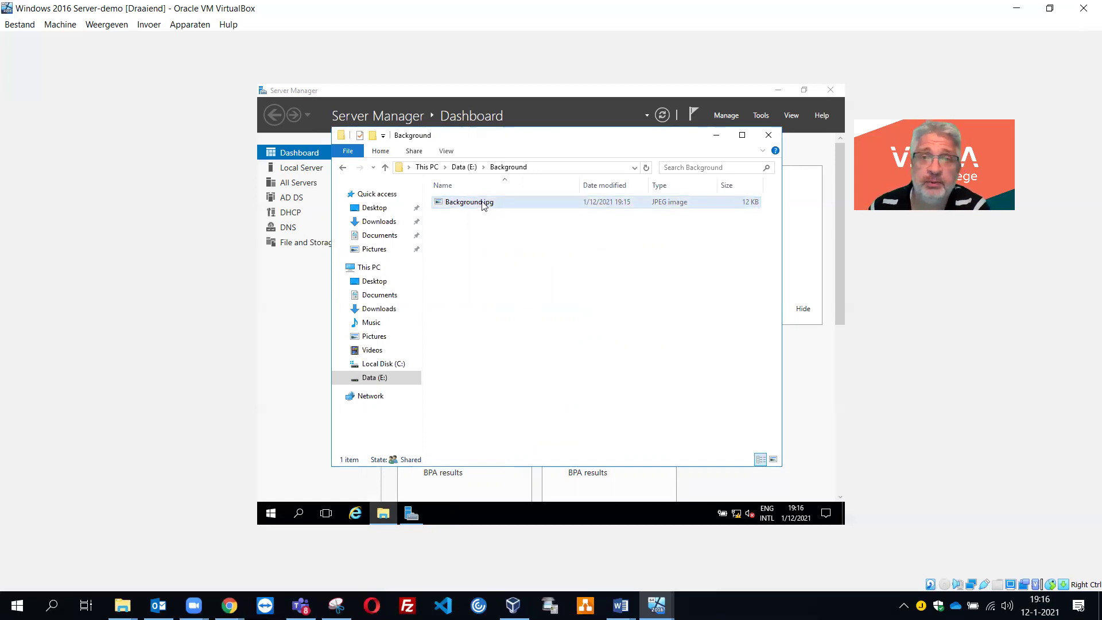
Step: Minimize the file window and open Group Policy Management from Server Manager, maximized with a wider console tree
left_click(716, 140)
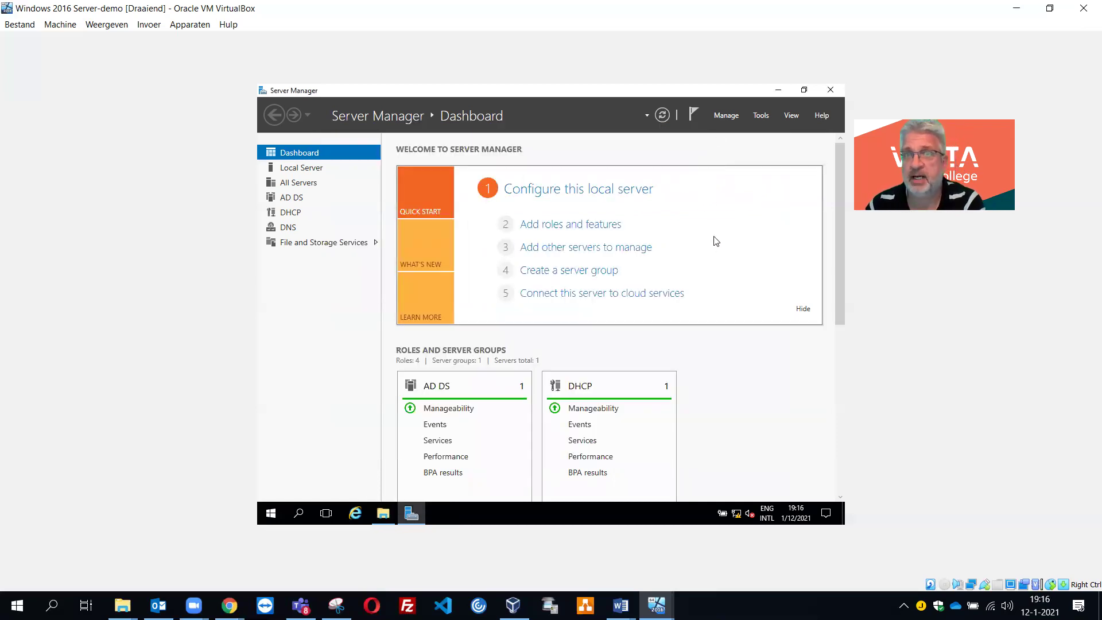
left_click(762, 115)
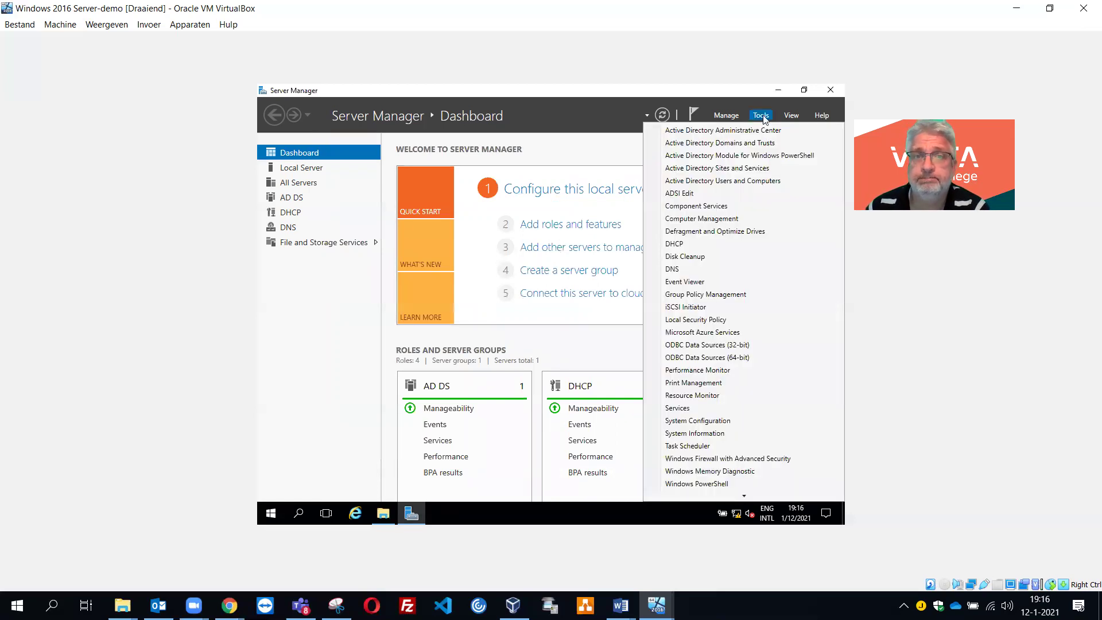
left_click(746, 295)
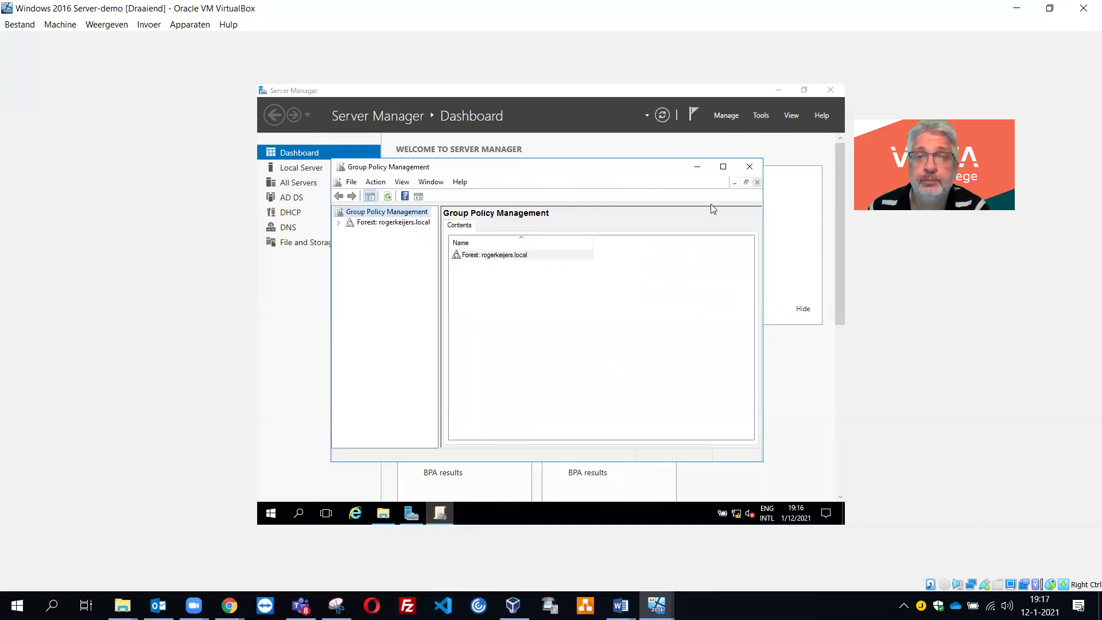
left_click(724, 167)
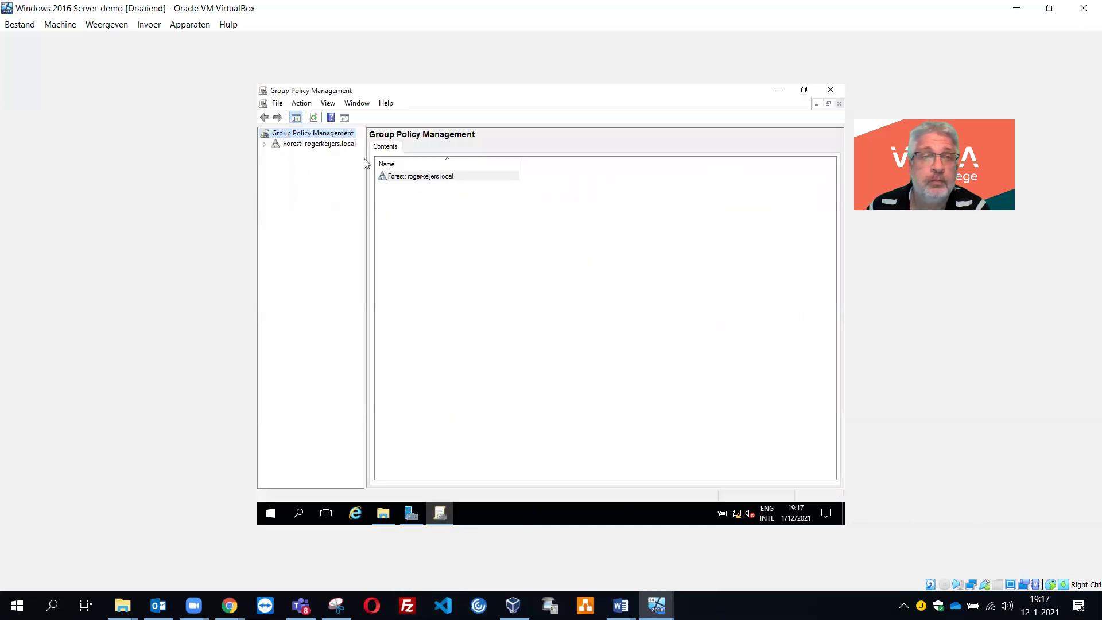
left_click_drag(366, 162, 438, 159)
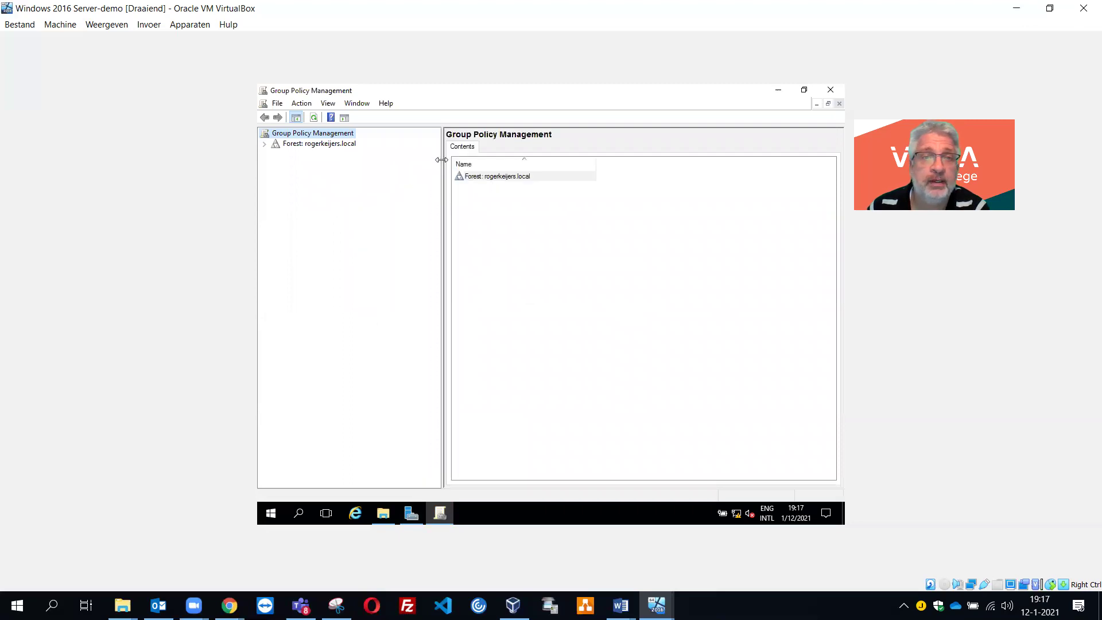
Step: Expand the forest and its domain down to the organizational unit containing Computers, Groups and Users
left_click(264, 145)
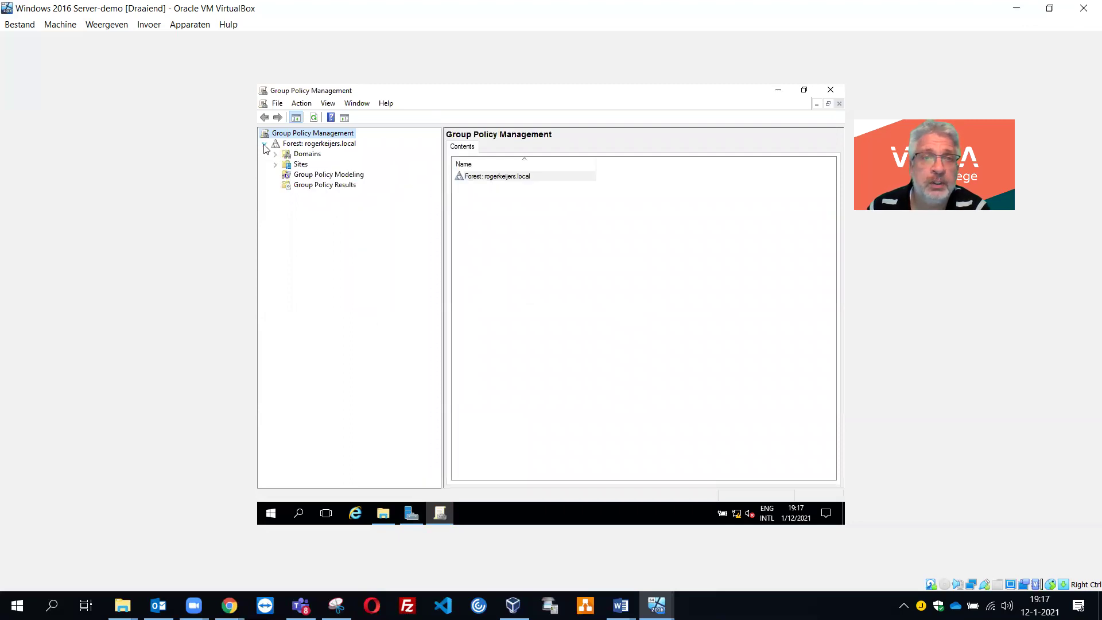
left_click(275, 155)
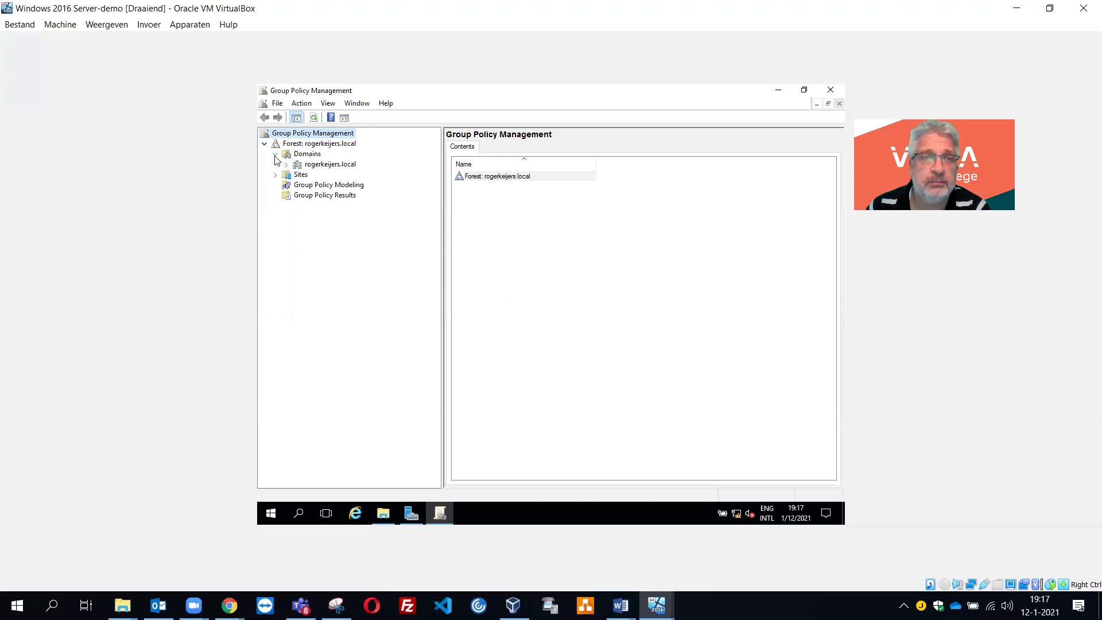
left_click(287, 165)
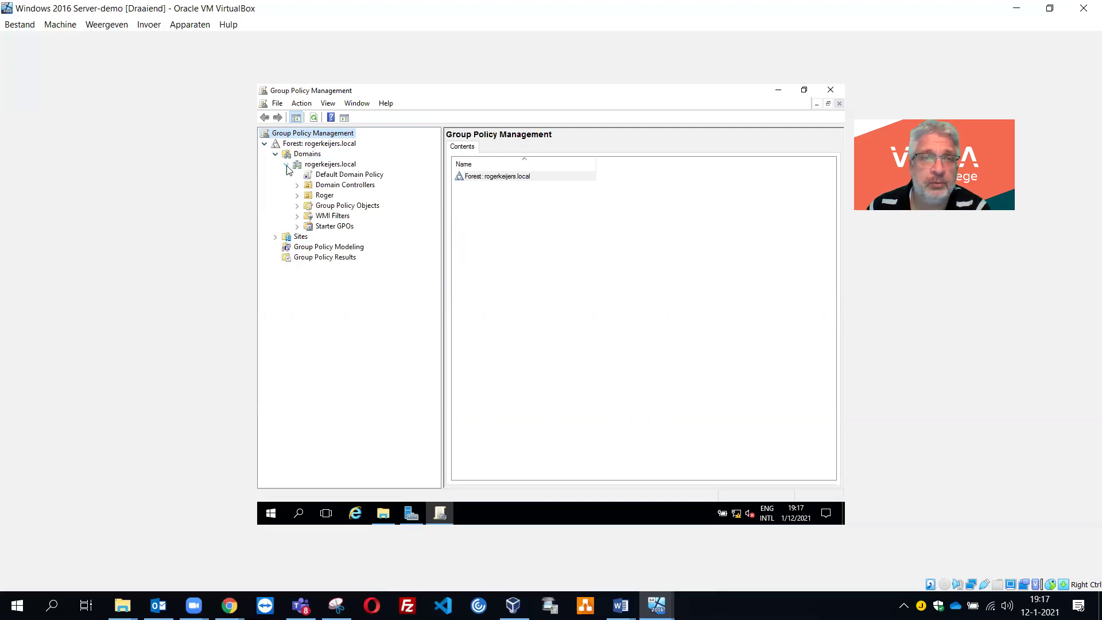
left_click(297, 196)
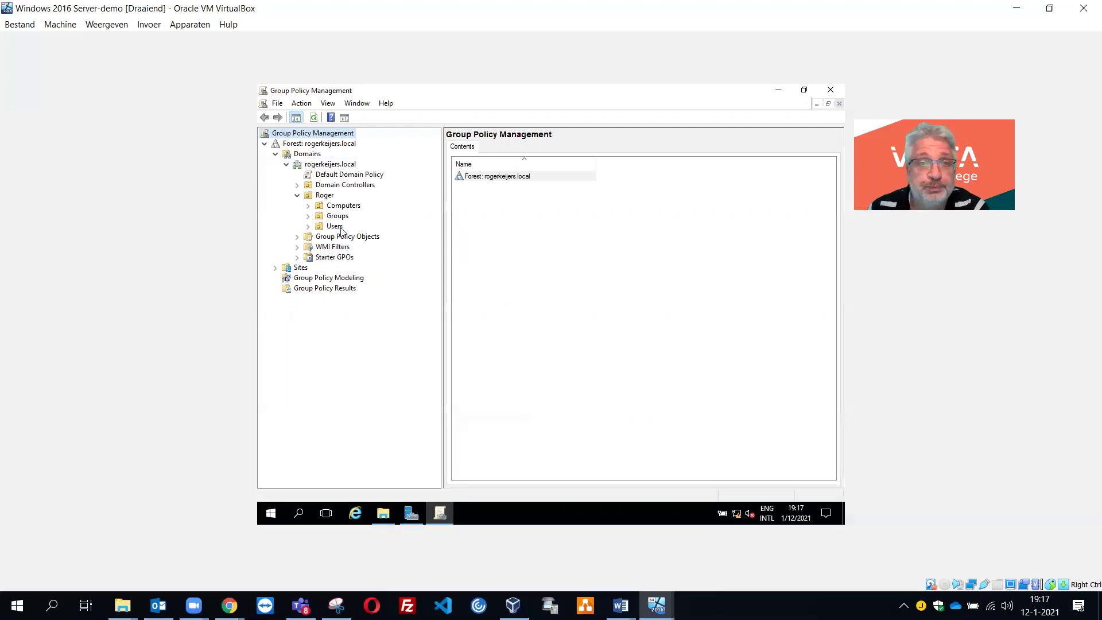
Step: Create a new GPO named Background under Group Policy Objects, without a source starter GPO
left_click(298, 237)
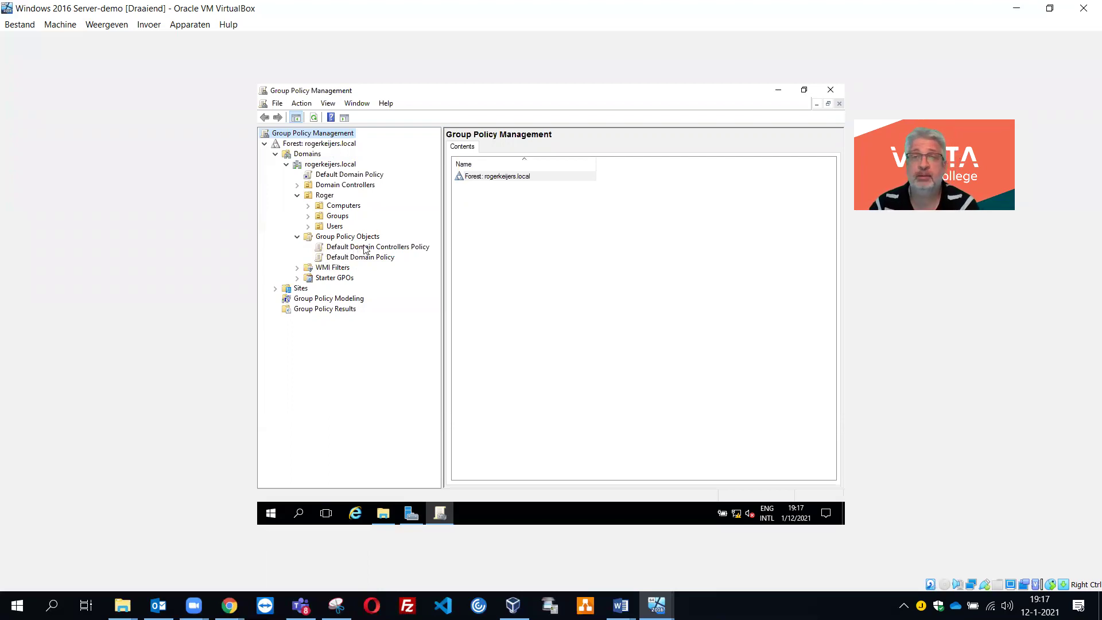
right_click(342, 239)
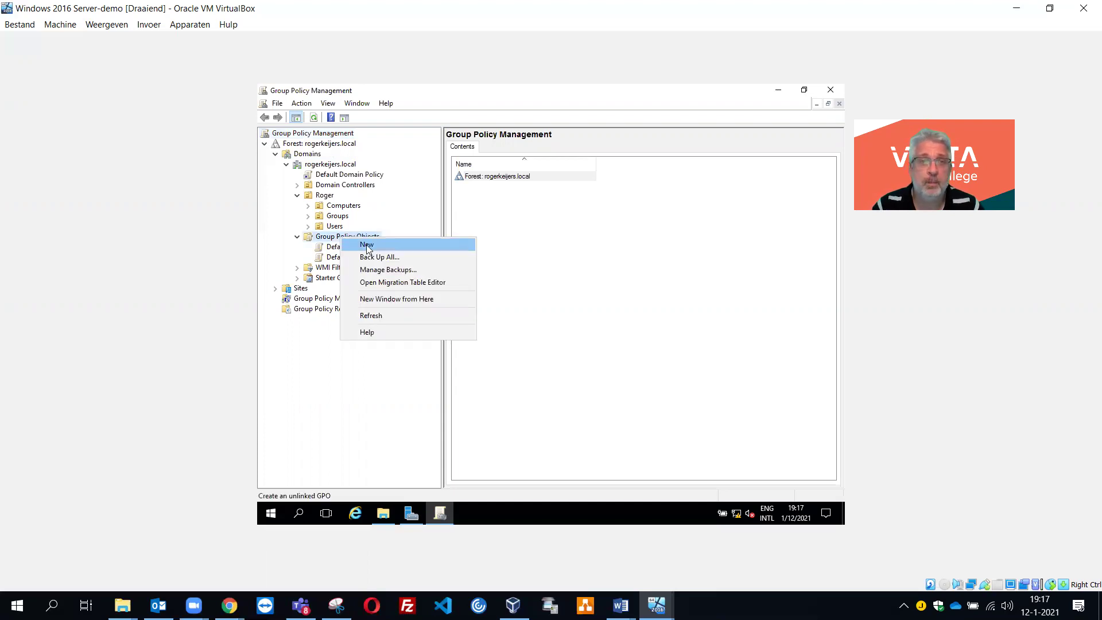
left_click(367, 246)
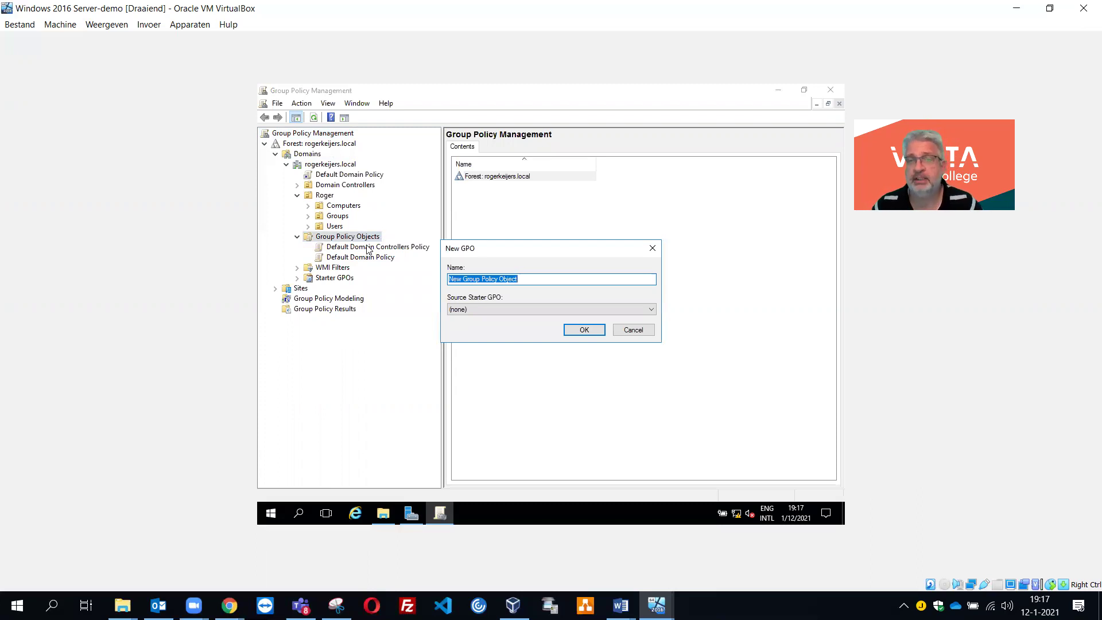
type("Ba")
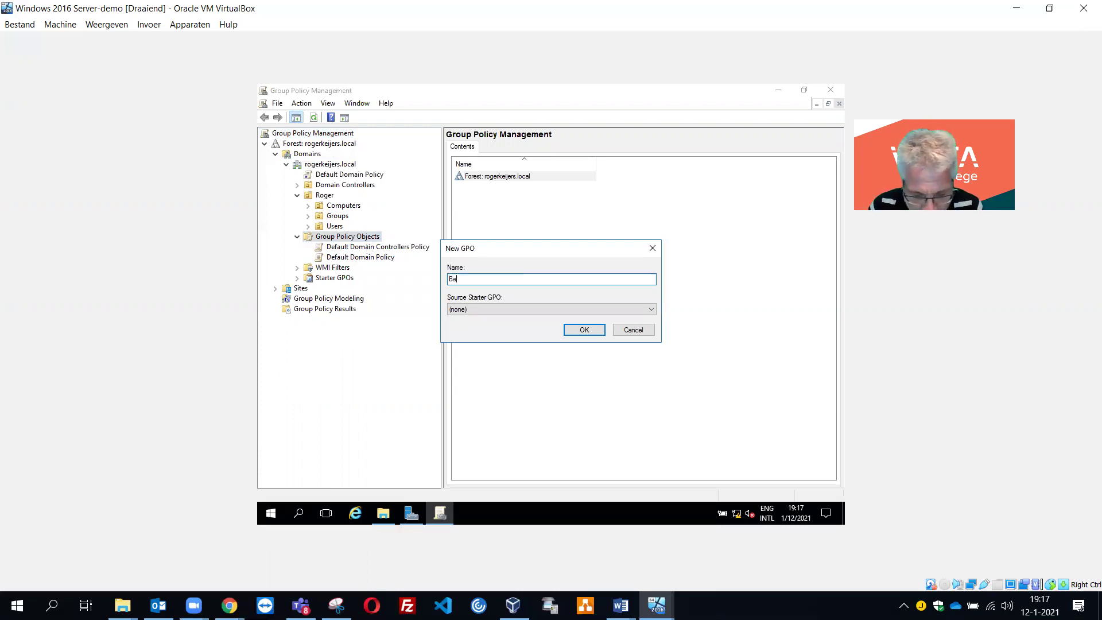
type("ckground")
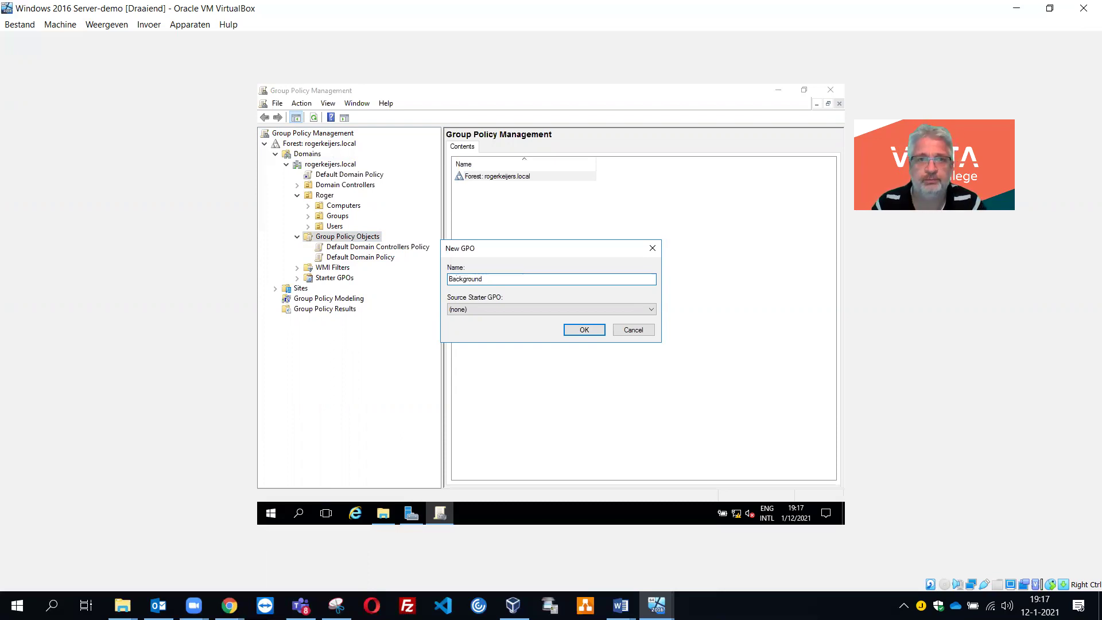
left_click(583, 332)
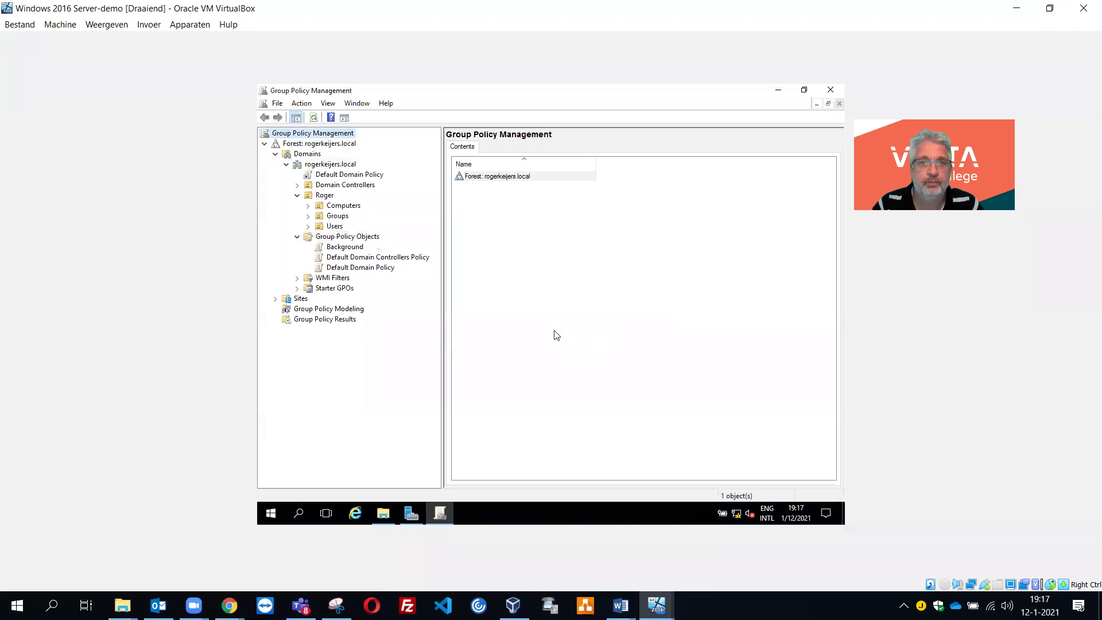
Step: Link the Background GPO to the organizational unit that contains Computers, Groups and Users
left_click(344, 248)
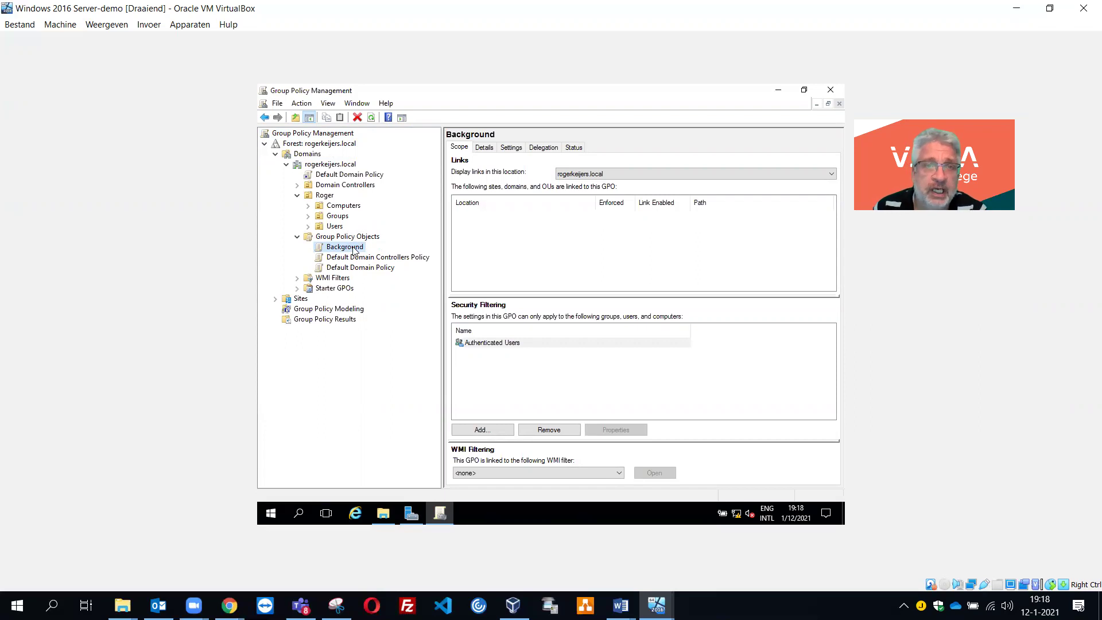
left_click_drag(353, 250, 328, 201)
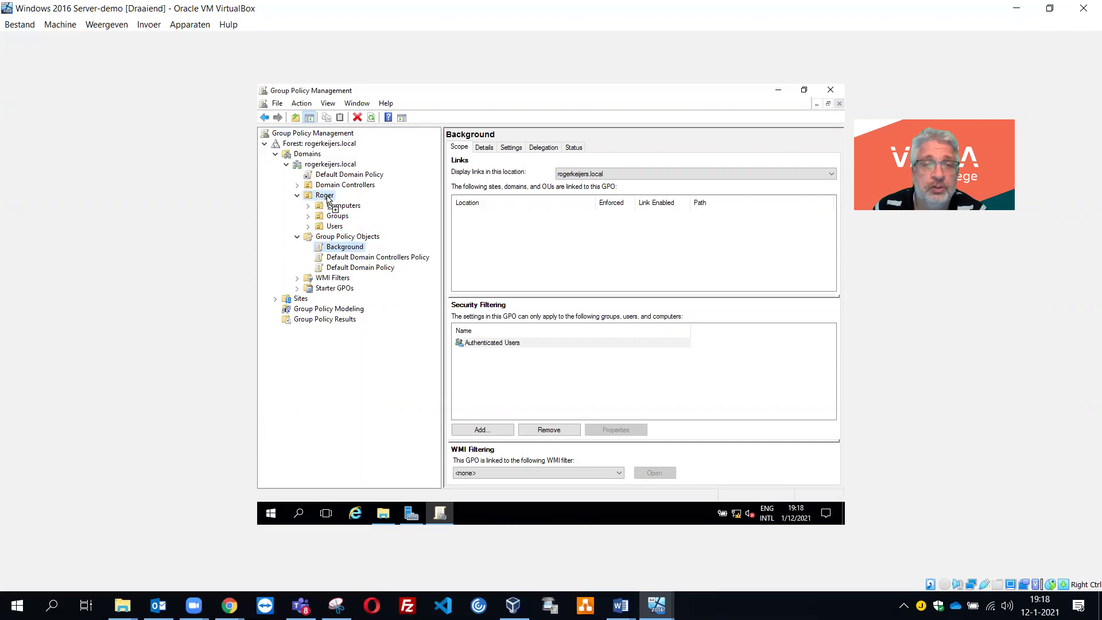
left_click_drag(328, 200, 327, 200)
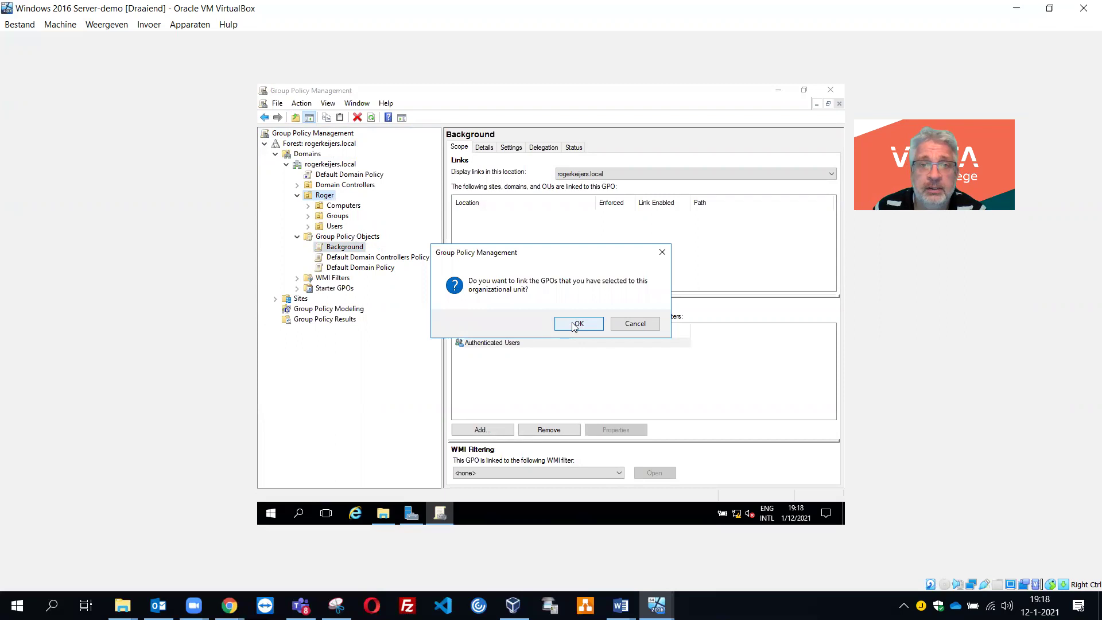
left_click(573, 325)
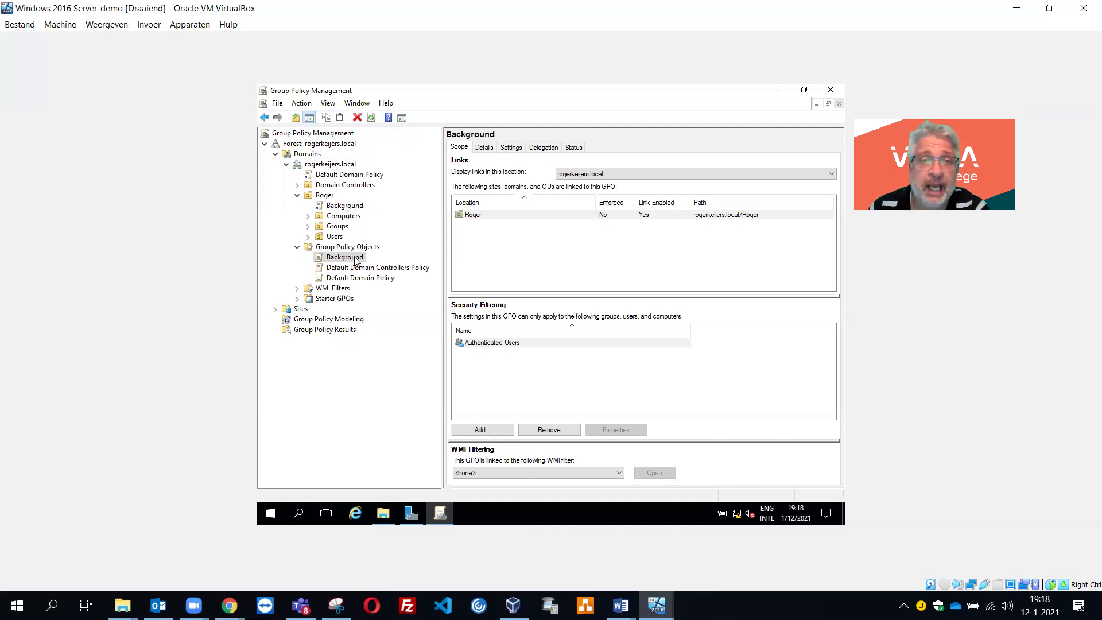
Step: Open the linked Background GPO for editing and widen the editor's console tree
right_click(353, 210)
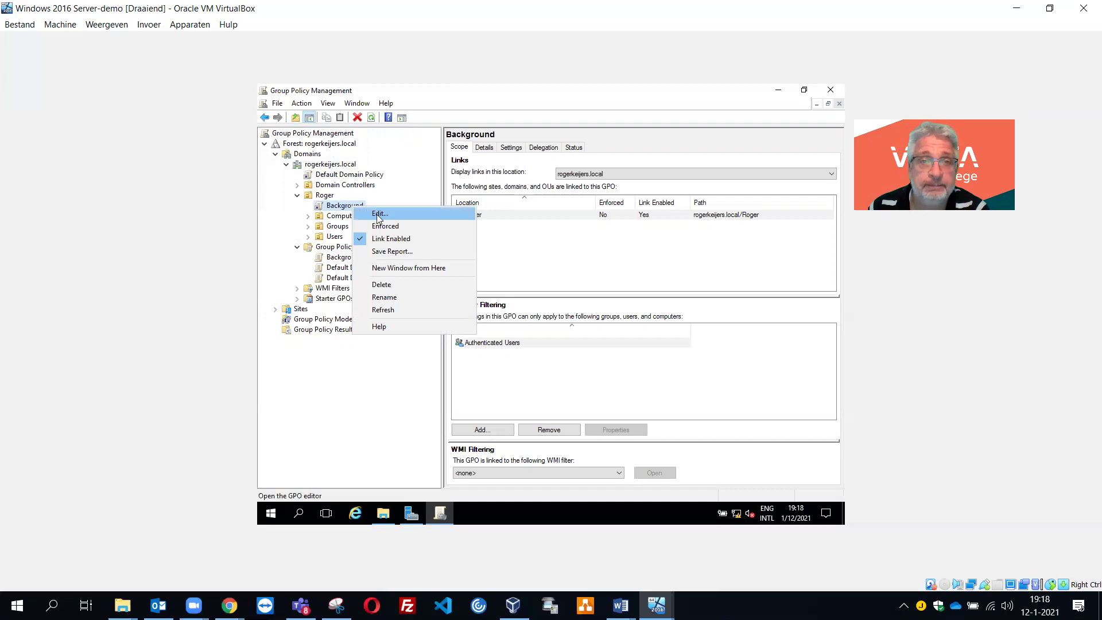
left_click(379, 216)
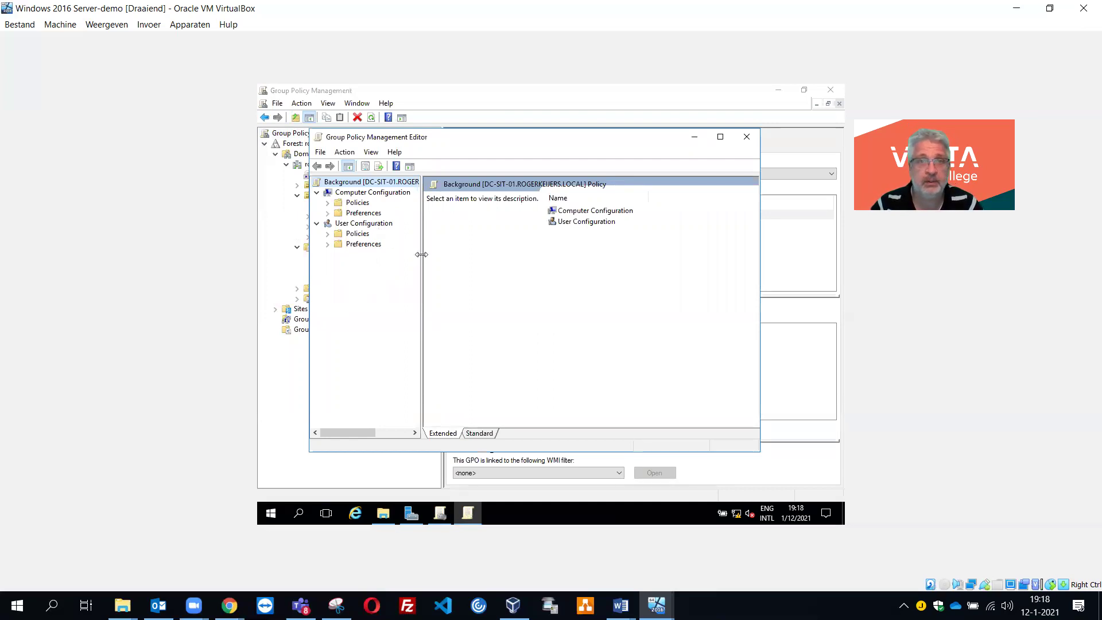
left_click_drag(422, 254, 467, 254)
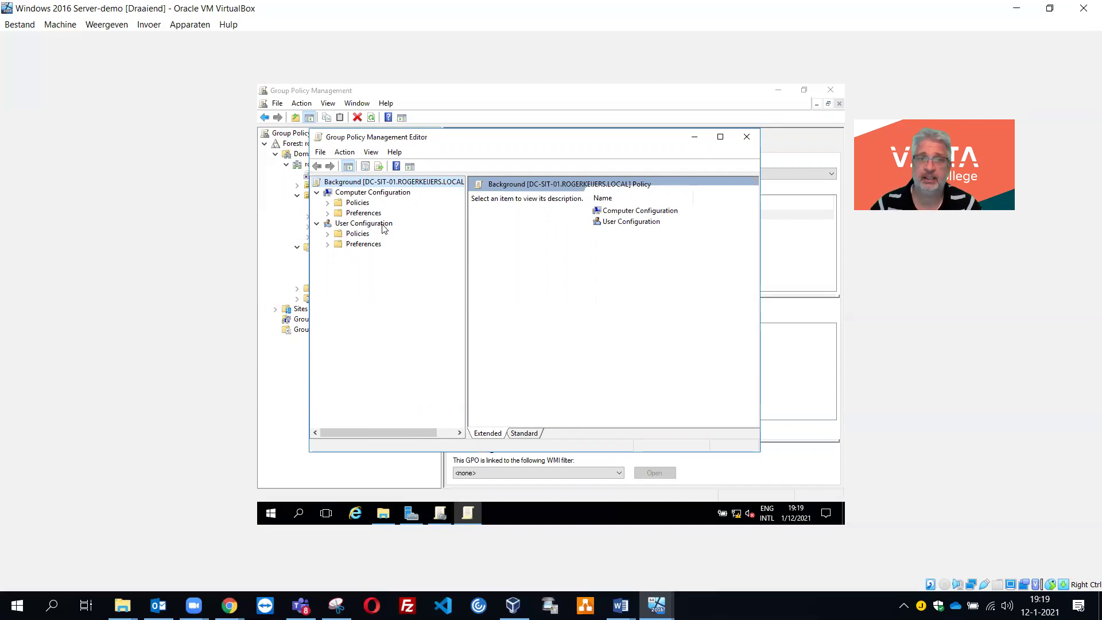
Step: Switch to the Word document to read the Background policy's location and wallpaper settings, and minimize it
left_click(621, 606)
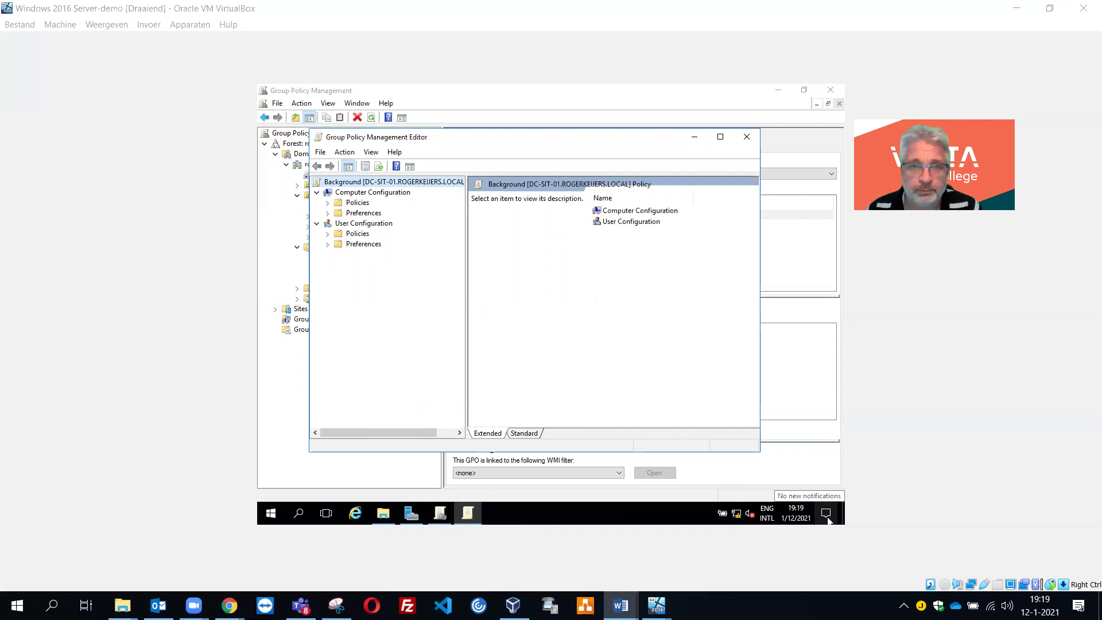
key("alt+Tab")
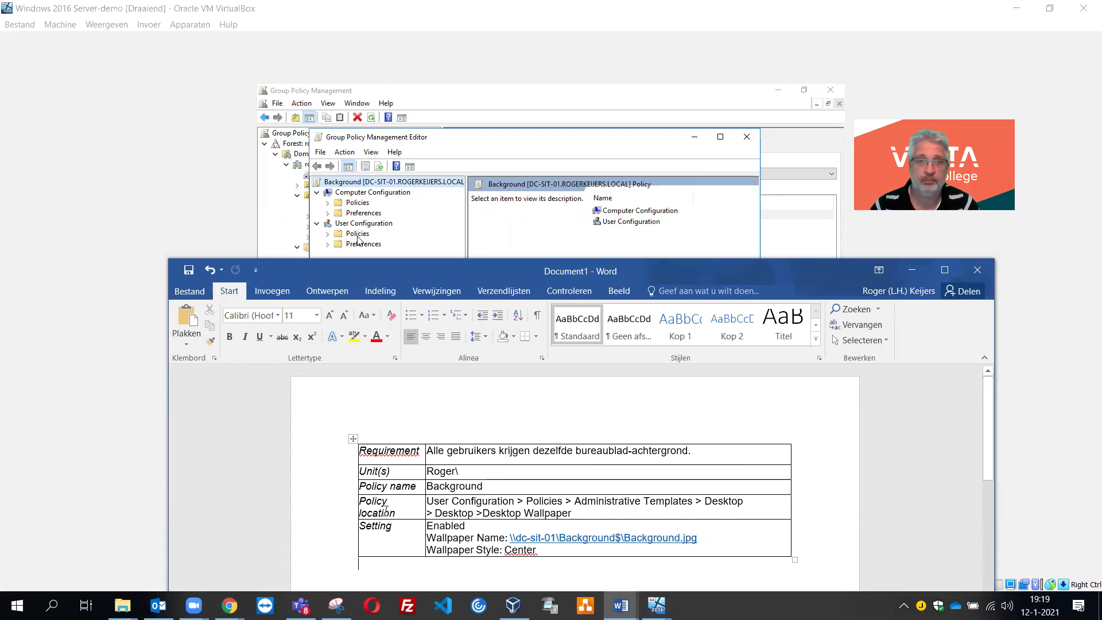
mouse_move(355, 504)
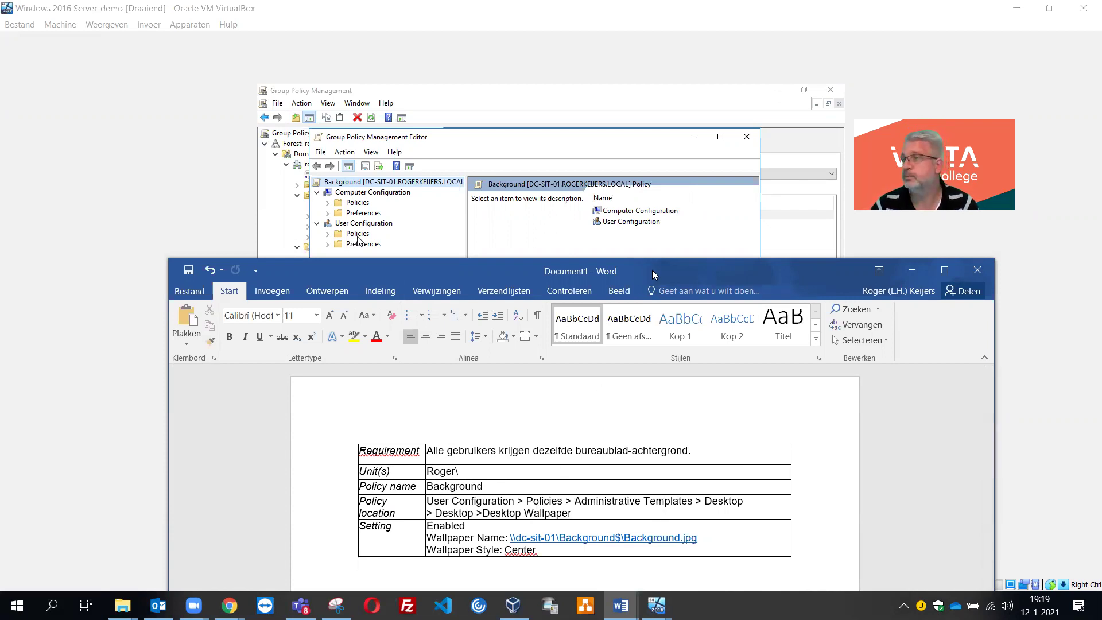
key("super+Down")
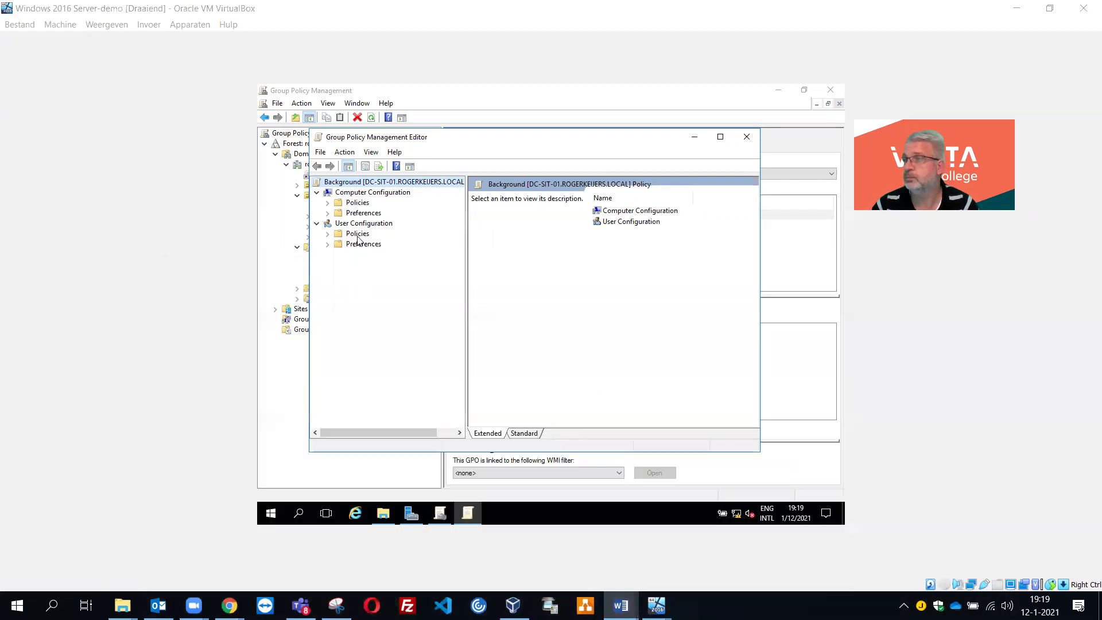
Step: Show the policy settings under User Configuration > Policies > Administrative Templates > Desktop > Desktop
left_click(329, 235)
left_click(339, 266)
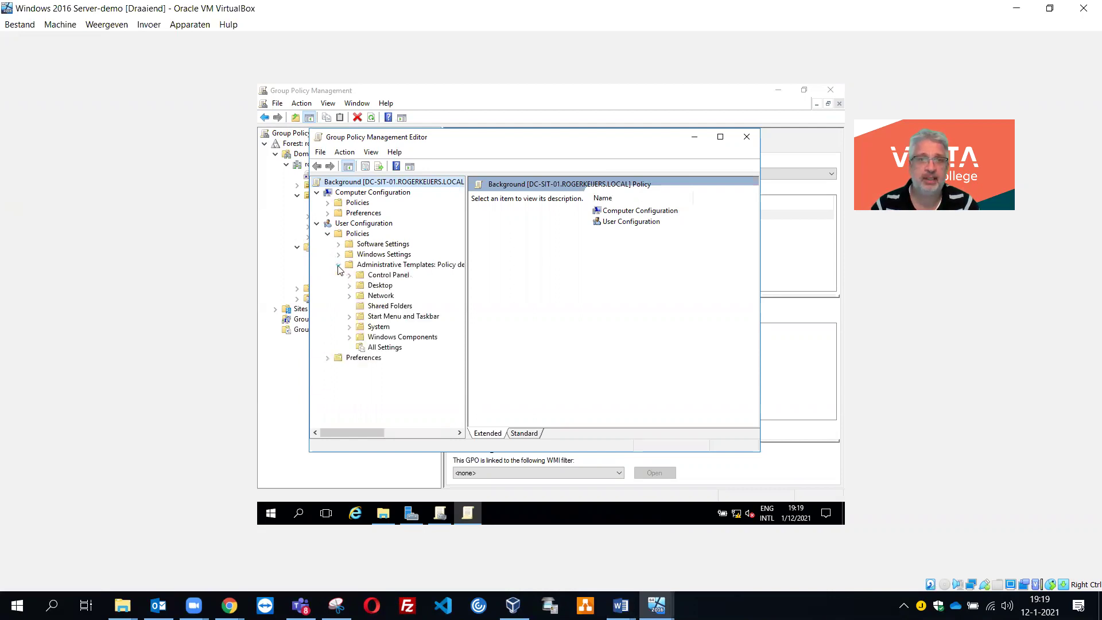
left_click(349, 286)
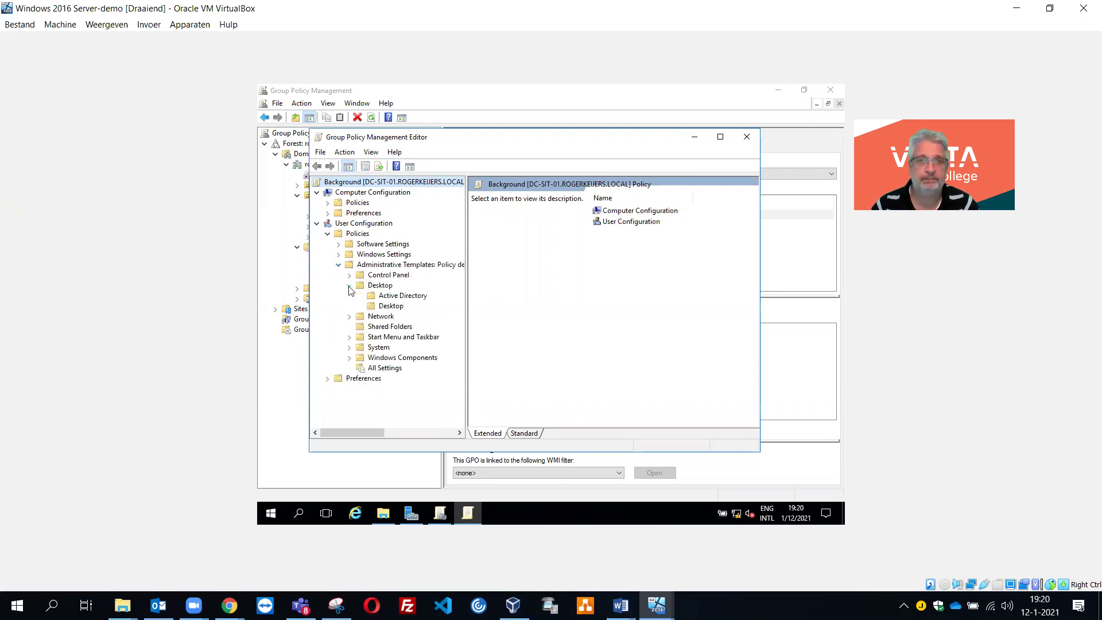
left_click(390, 306)
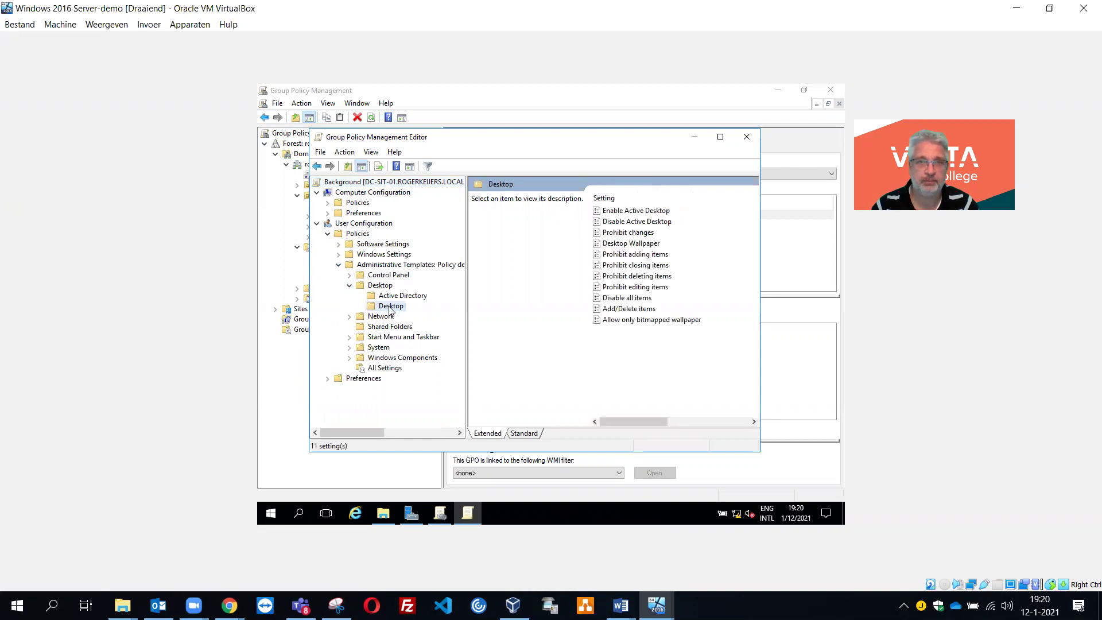
Step: Open the Desktop Wallpaper policy setting in a maximized window and set it to Enabled
left_click(721, 137)
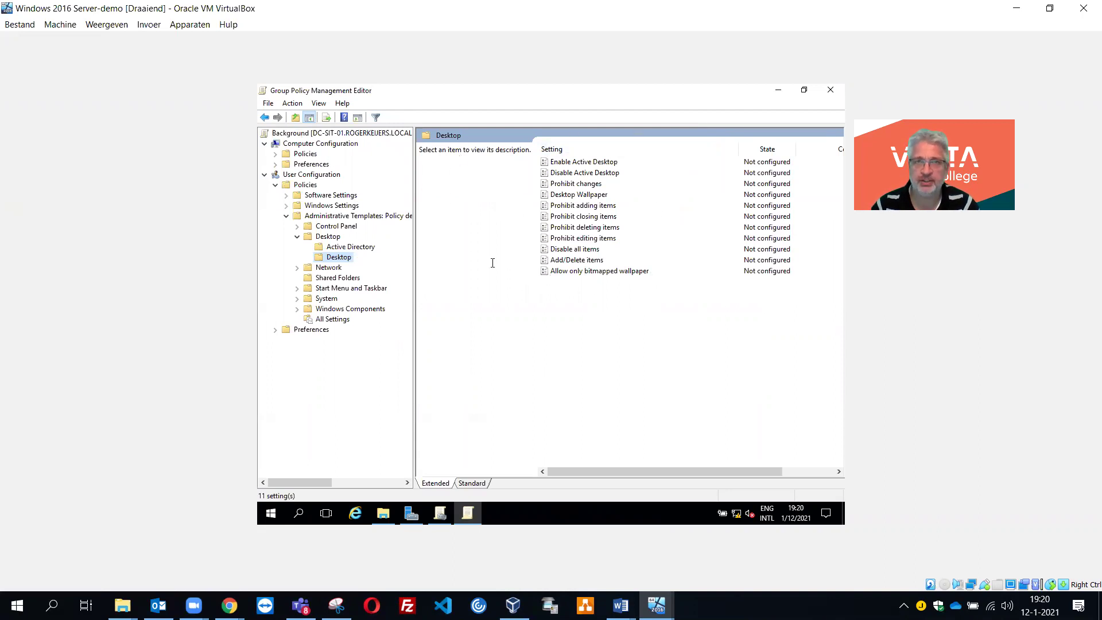
left_click(582, 196)
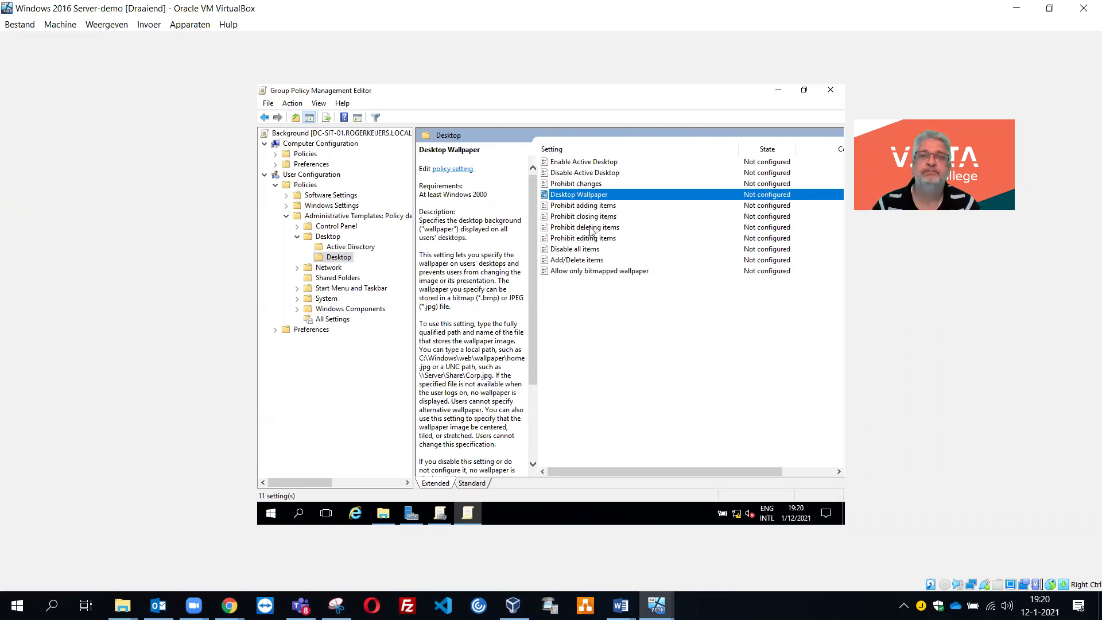
double_click(588, 195)
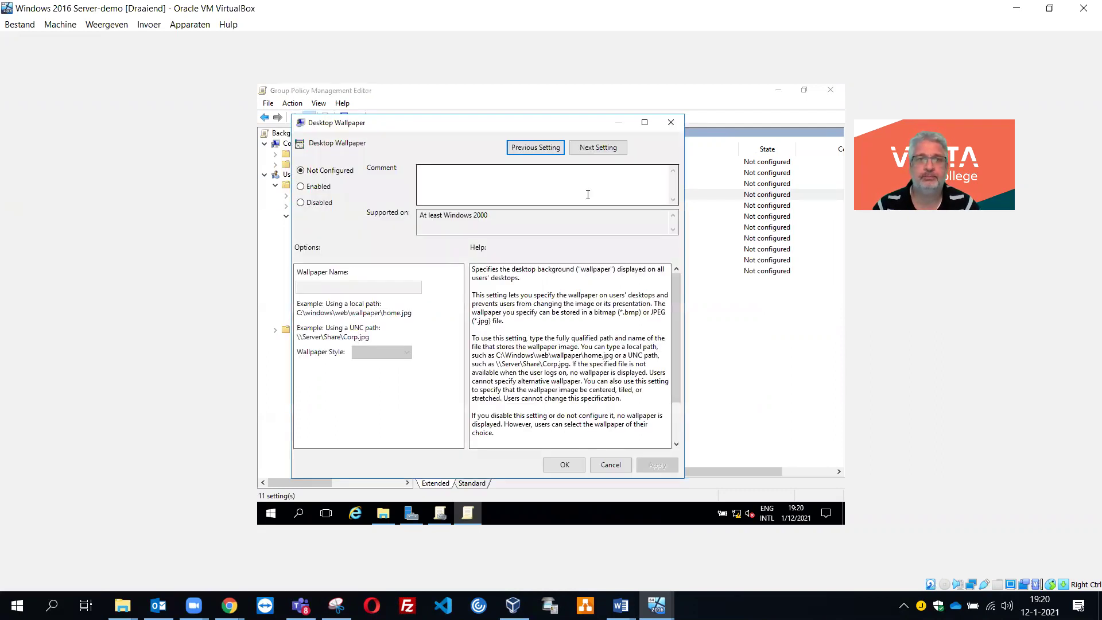
left_click(644, 123)
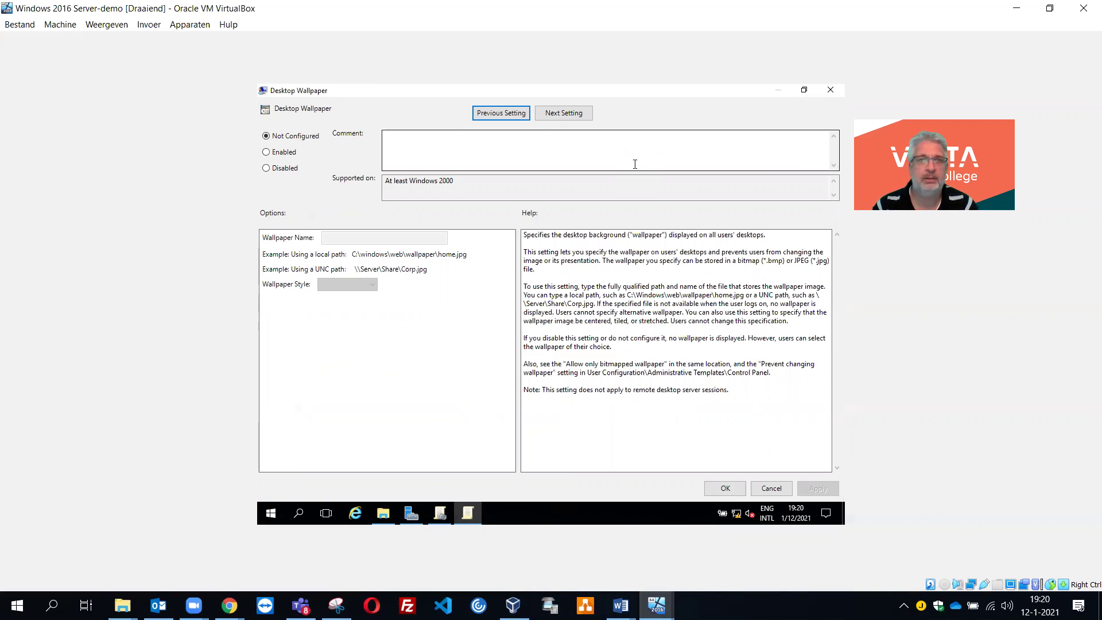
left_click(269, 154)
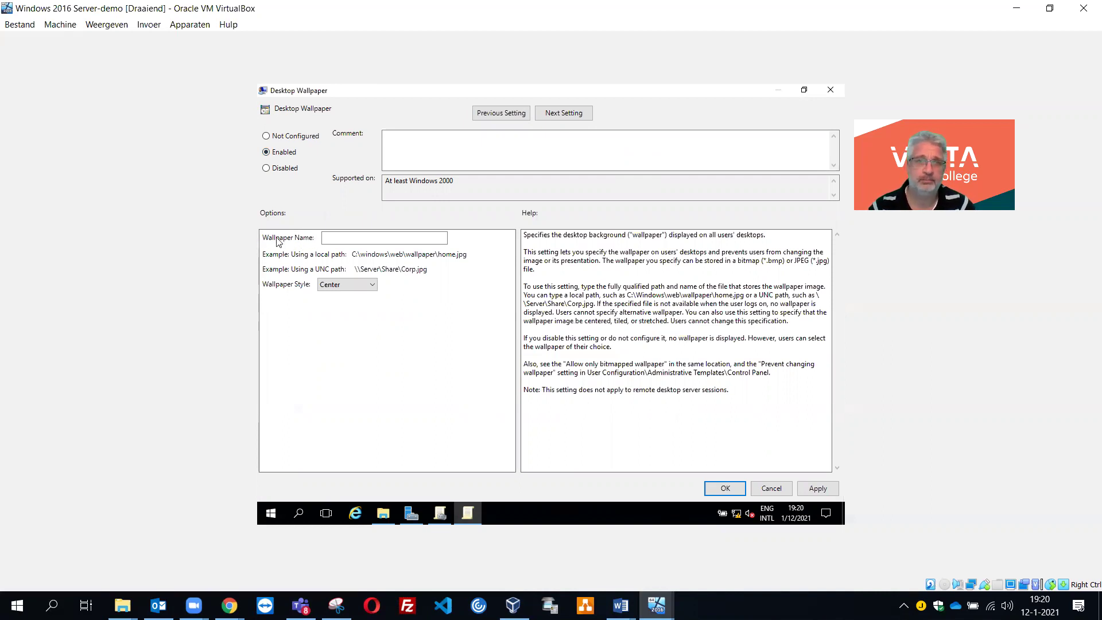
Step: Copy the network path of the shared Background folder on Data (E:) from its sharing properties
left_click(336, 238)
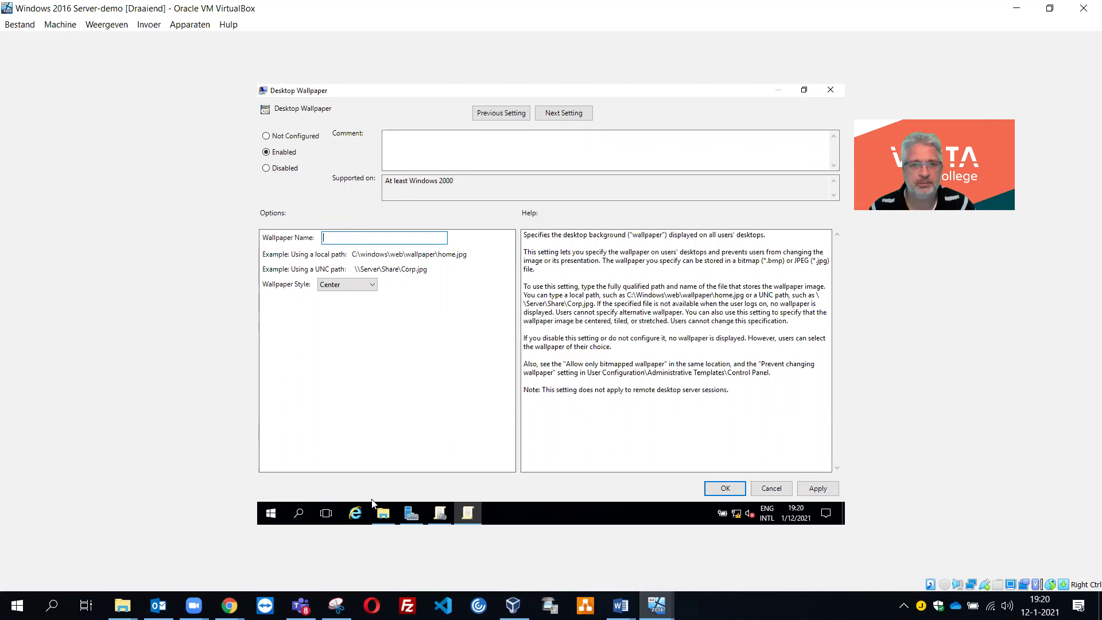
left_click(382, 514)
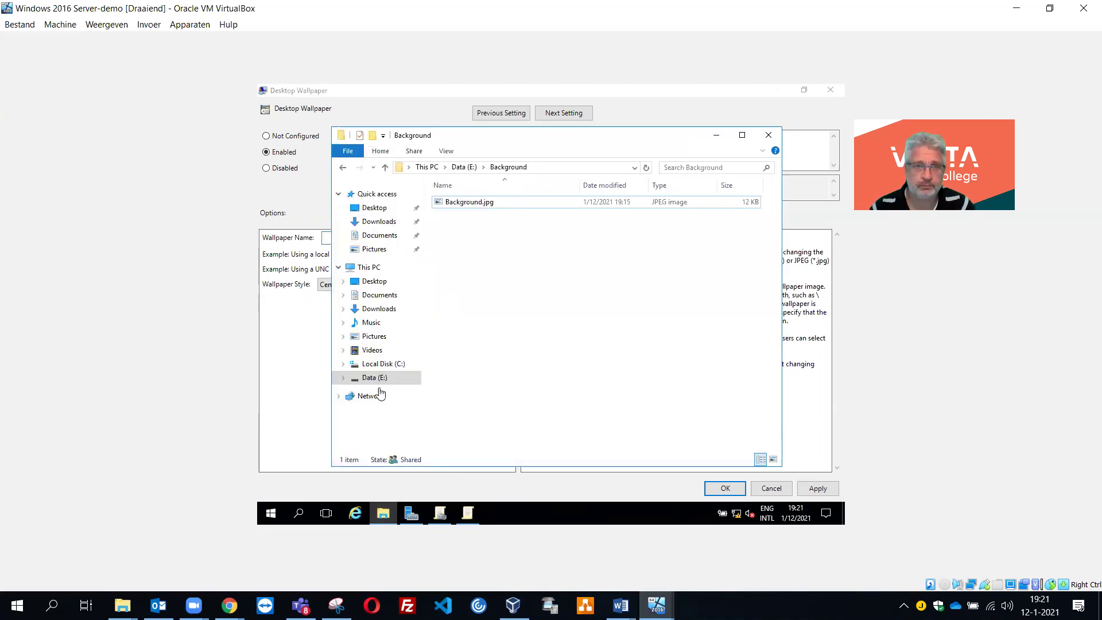
left_click(344, 378)
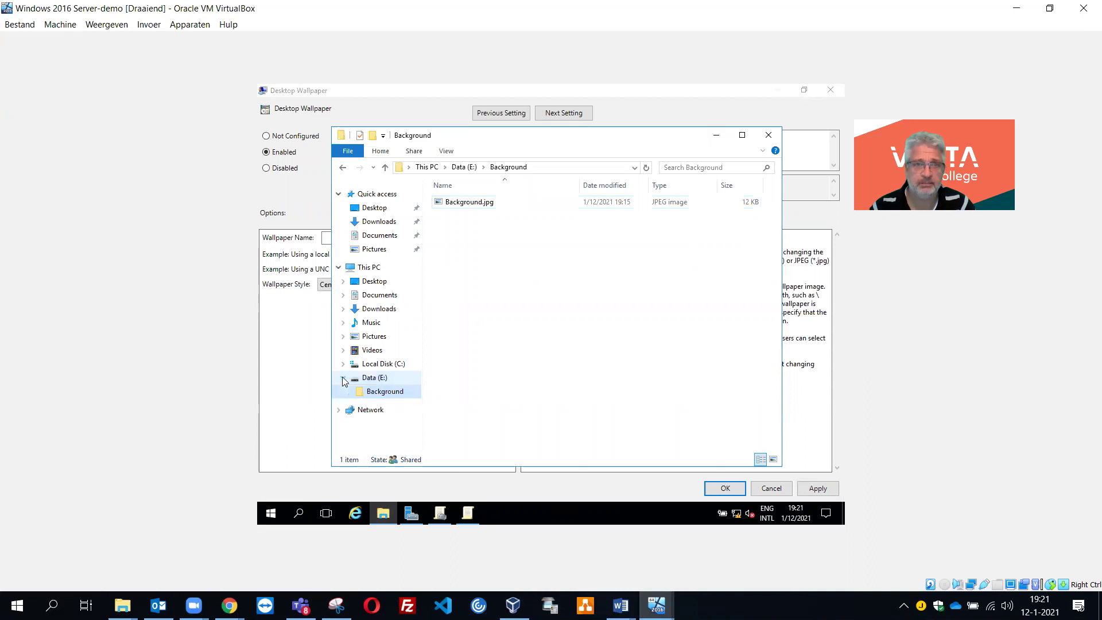
left_click(382, 383)
left_click(468, 205)
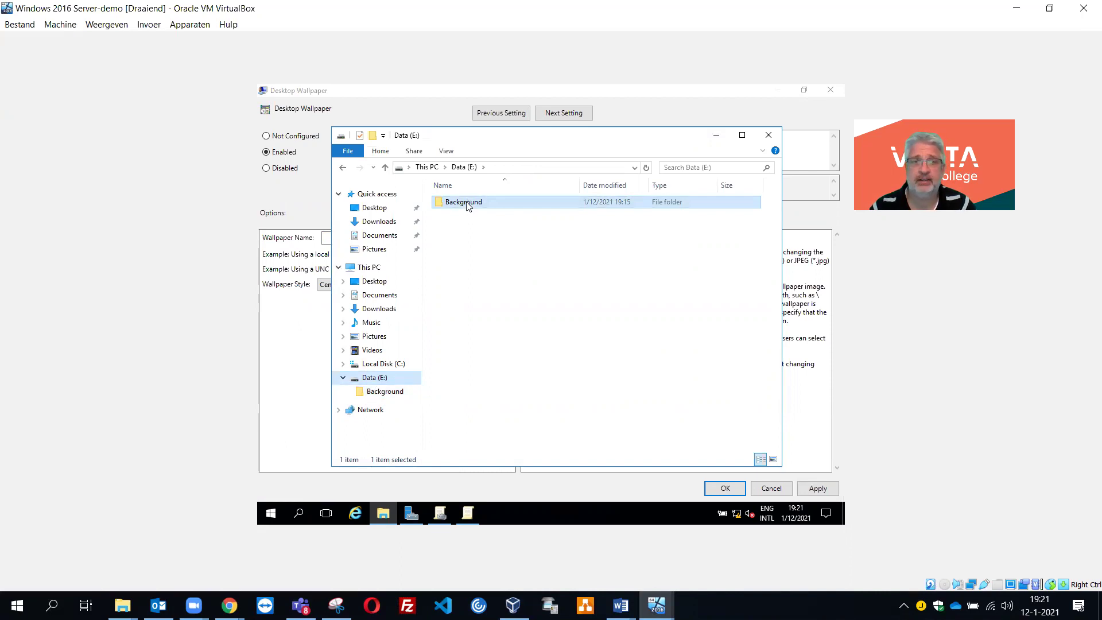
right_click(469, 207)
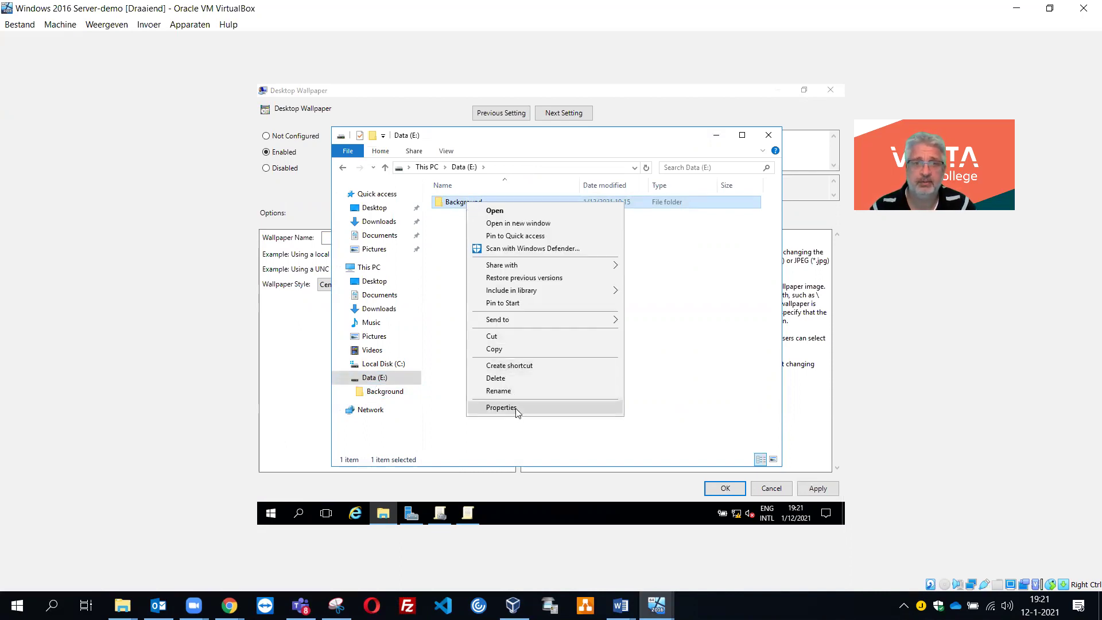
left_click(501, 408)
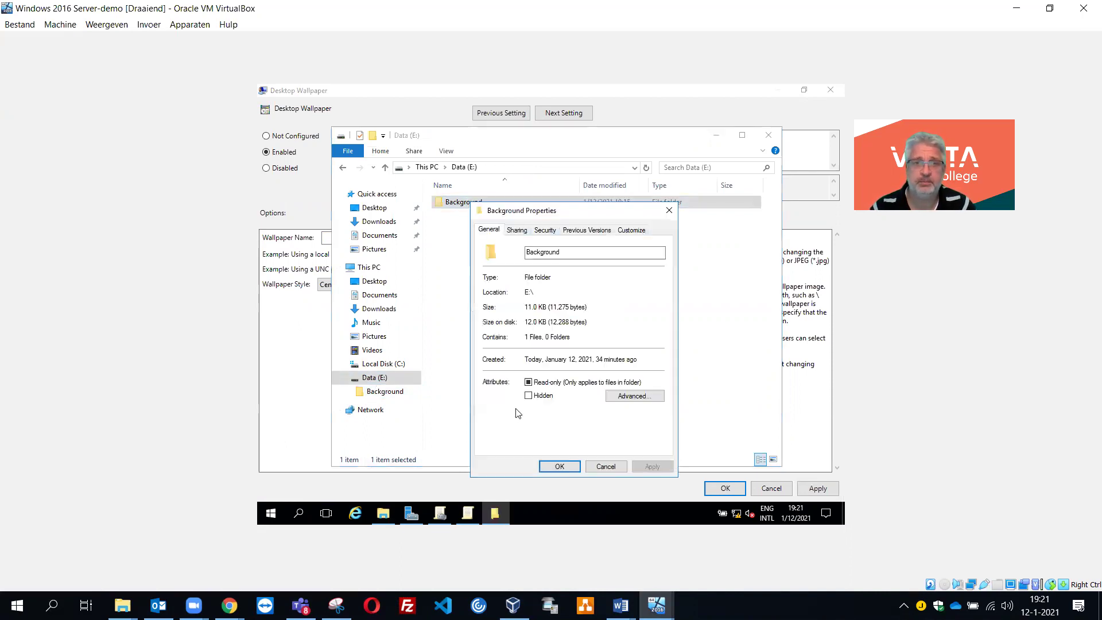
left_click(517, 230)
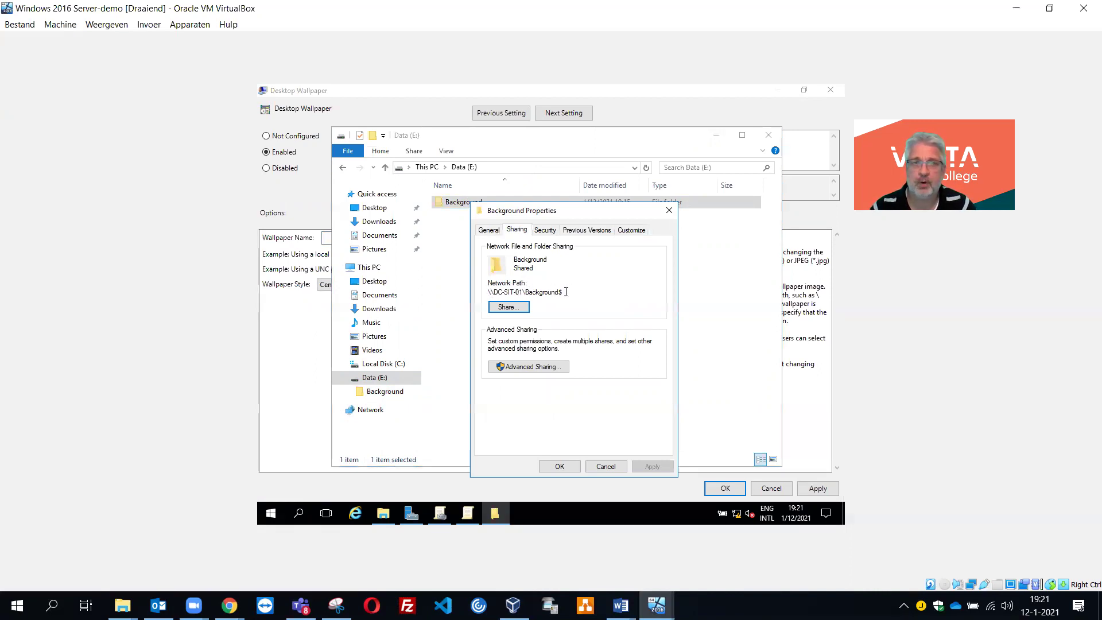
left_click_drag(566, 292, 487, 293)
key("ctrl+c")
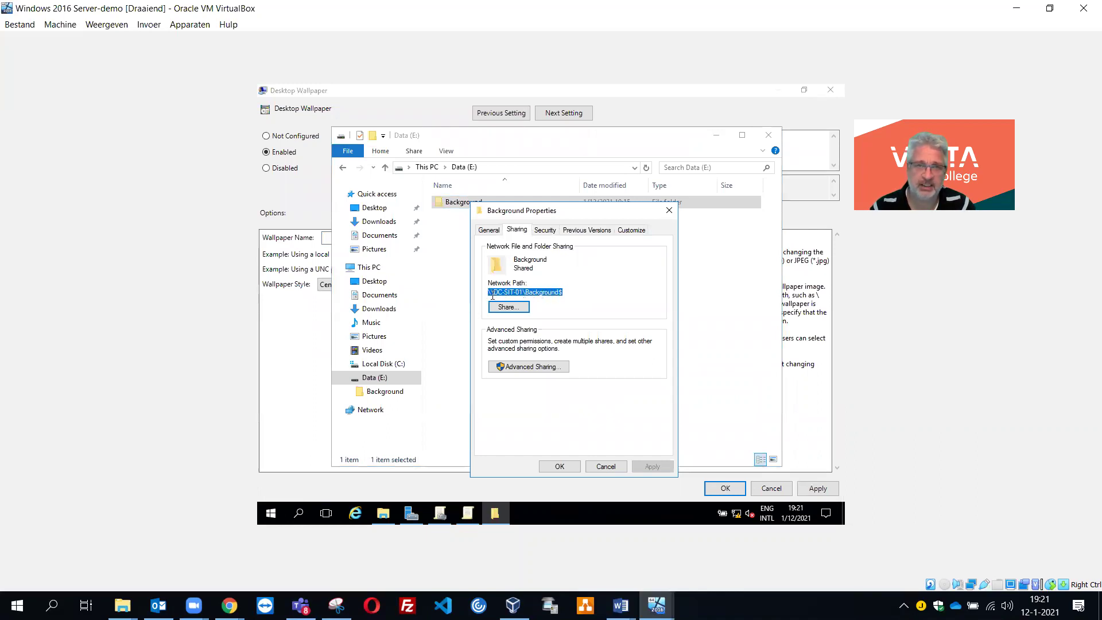
Step: Set the wallpaper name to \\DC-SIT-01\Background$\Background.jpg and save the Desktop Wallpaper setting
left_click(328, 238)
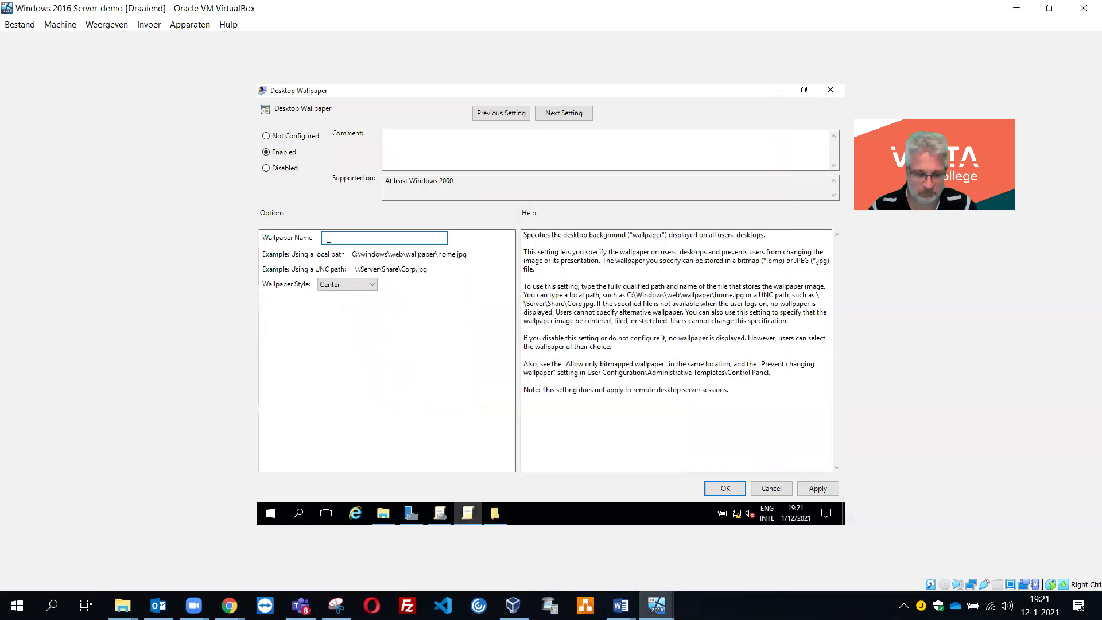
key("ctrl+v")
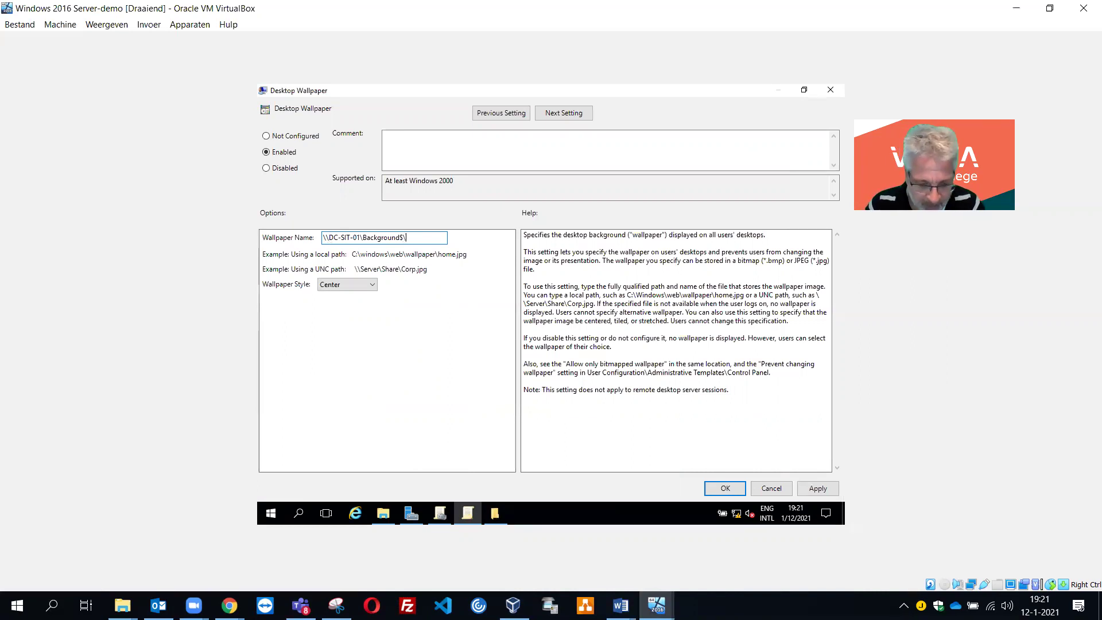
type("Backgr")
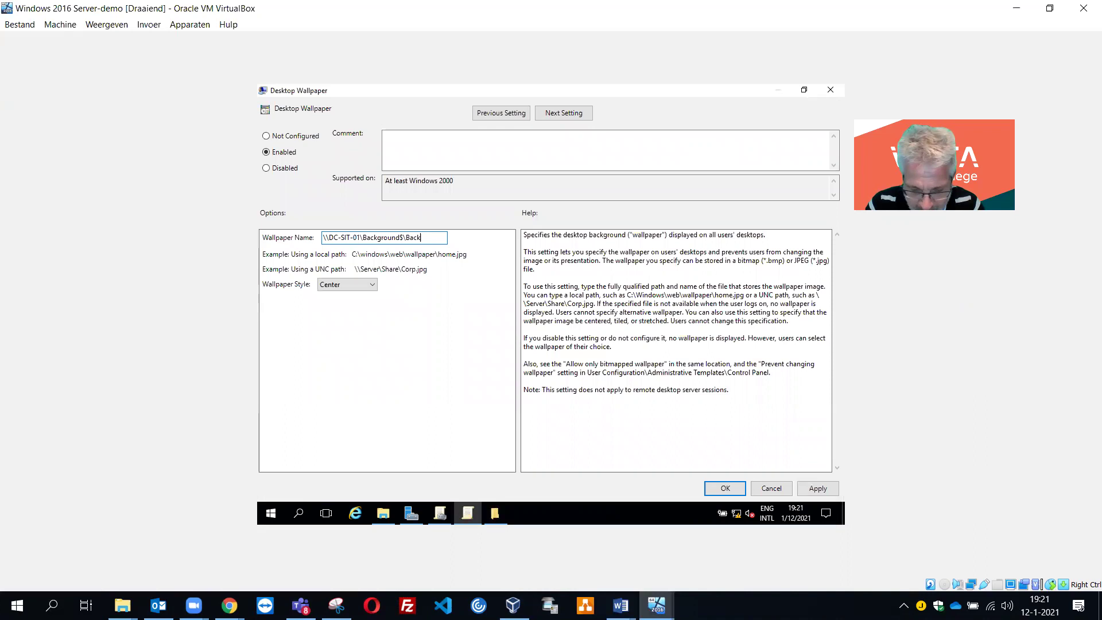
type("ound")
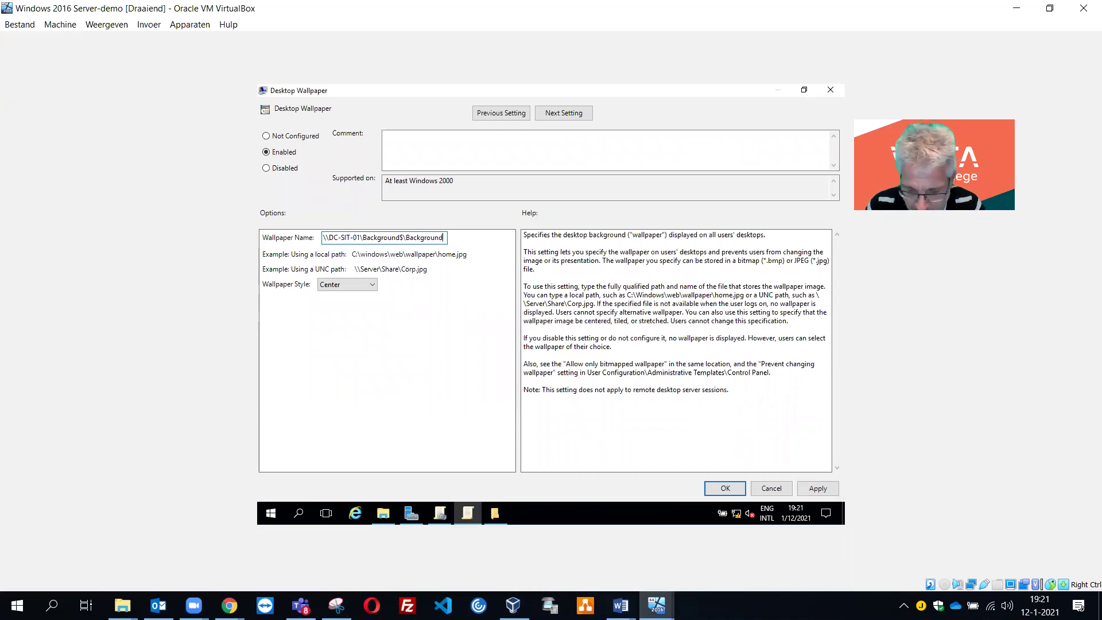
type(".jpg")
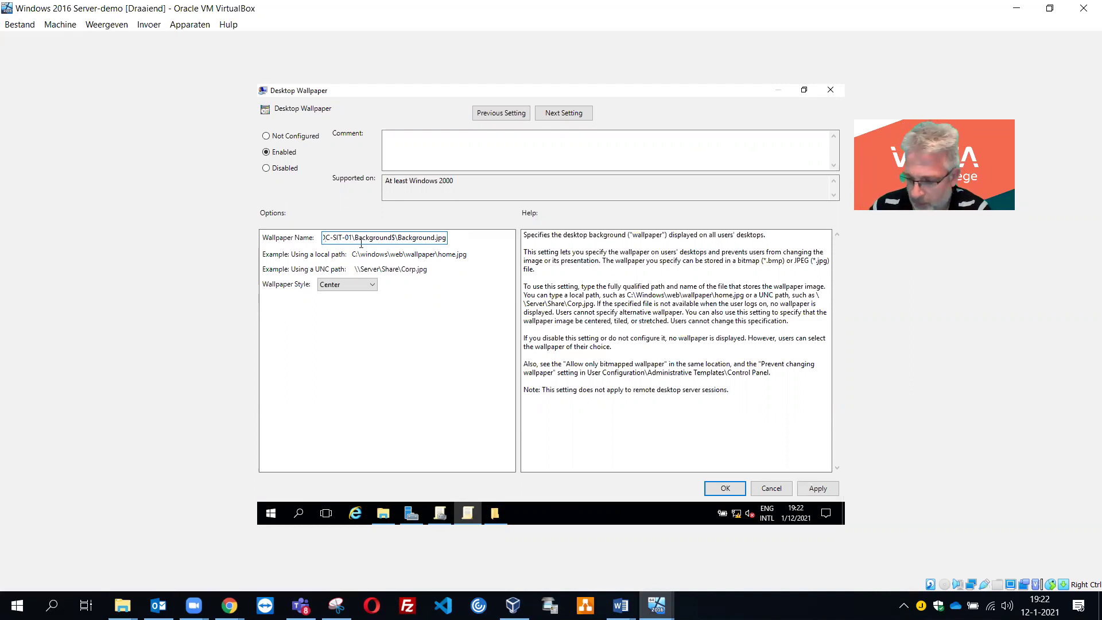
key("Left")
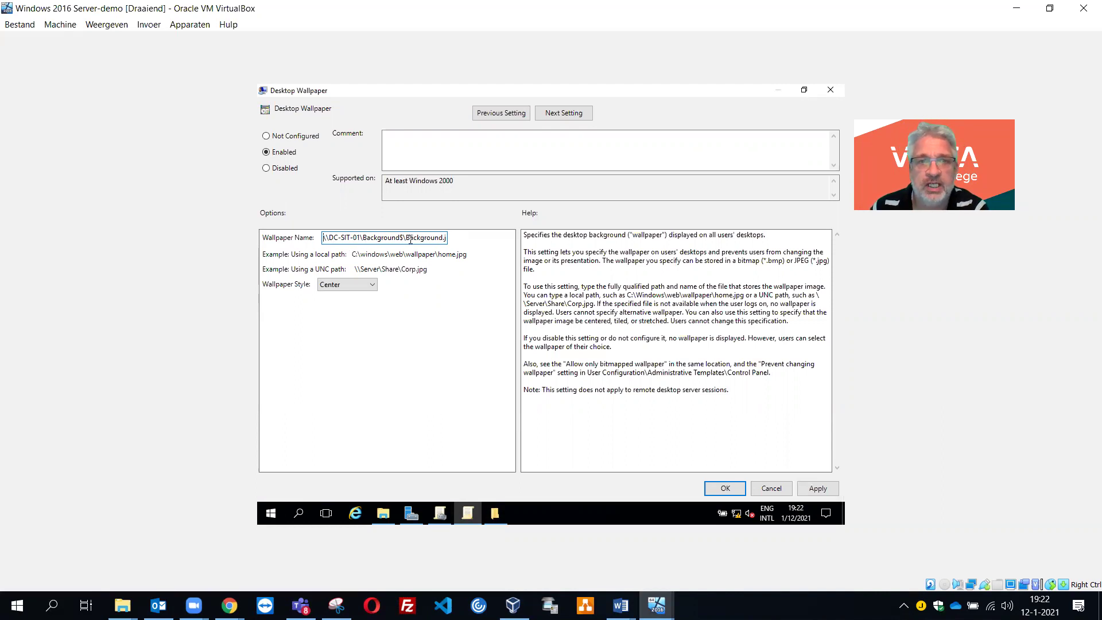
left_click(723, 489)
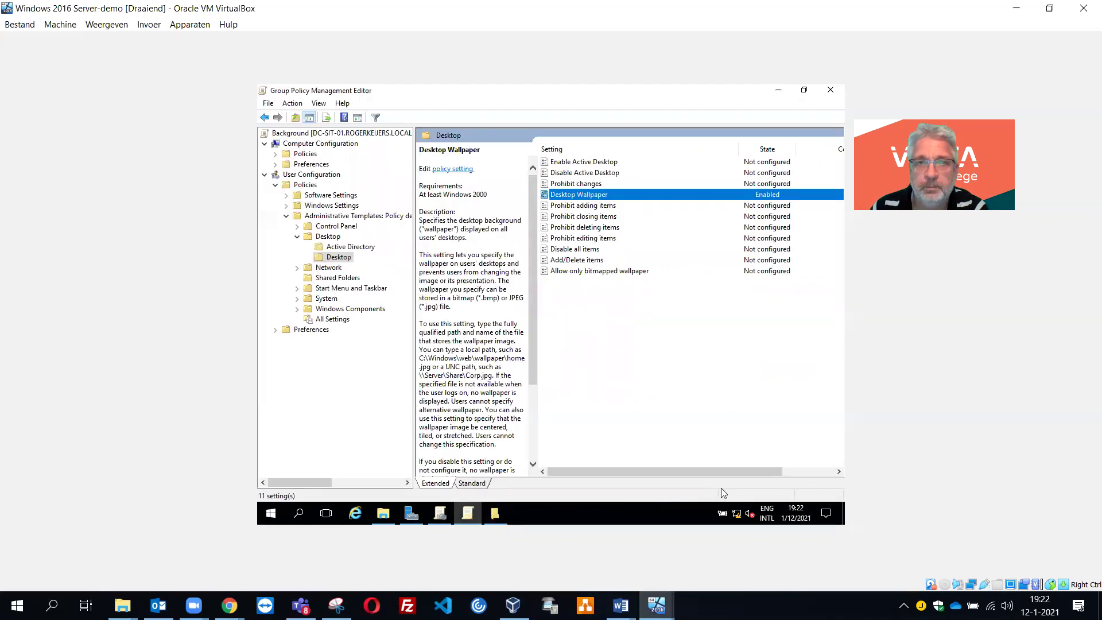
Step: Close the Group Policy editor, the Background folder's properties and the File Explorer window
left_click(830, 90)
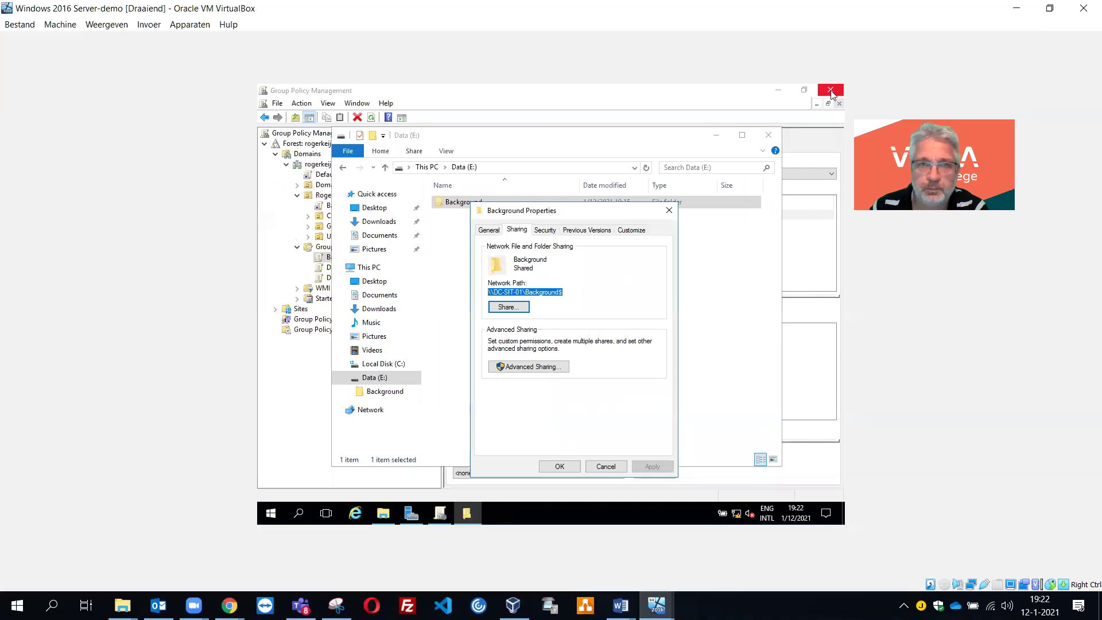
left_click(604, 467)
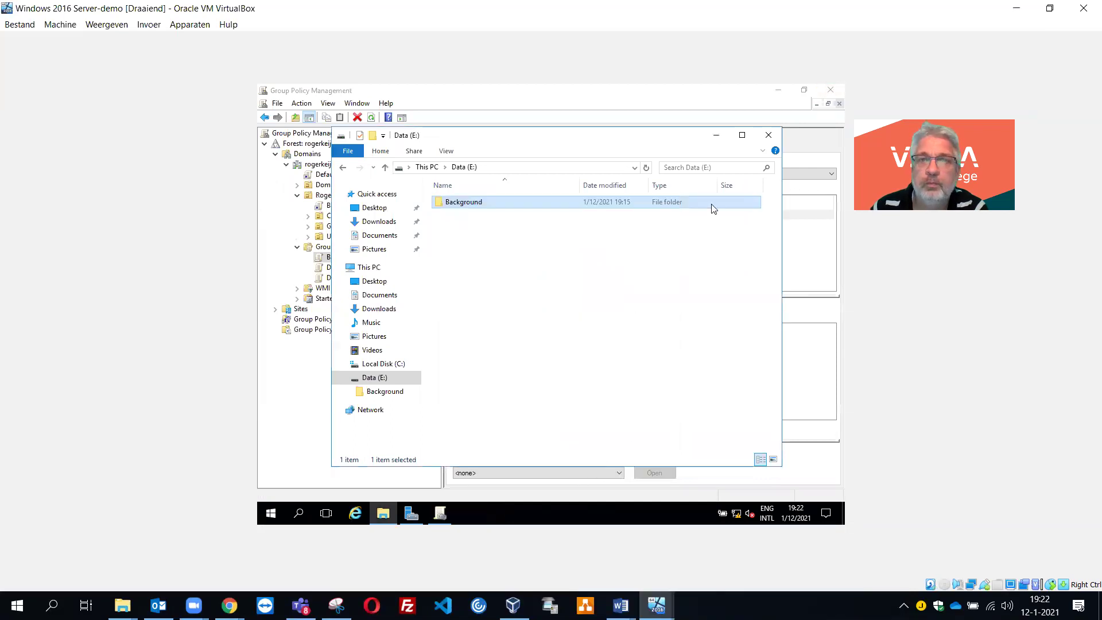
left_click(768, 136)
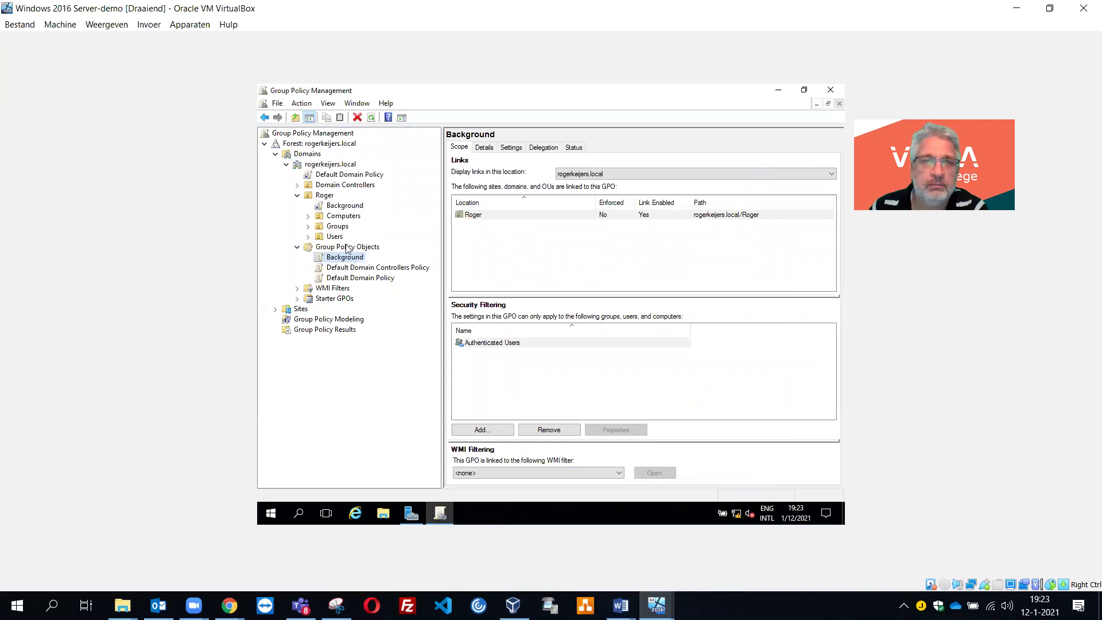
Step: Show the Background GPO's settings report, dismissing the Internet Explorer security warning, and check the wallpaper path
left_click(512, 148)
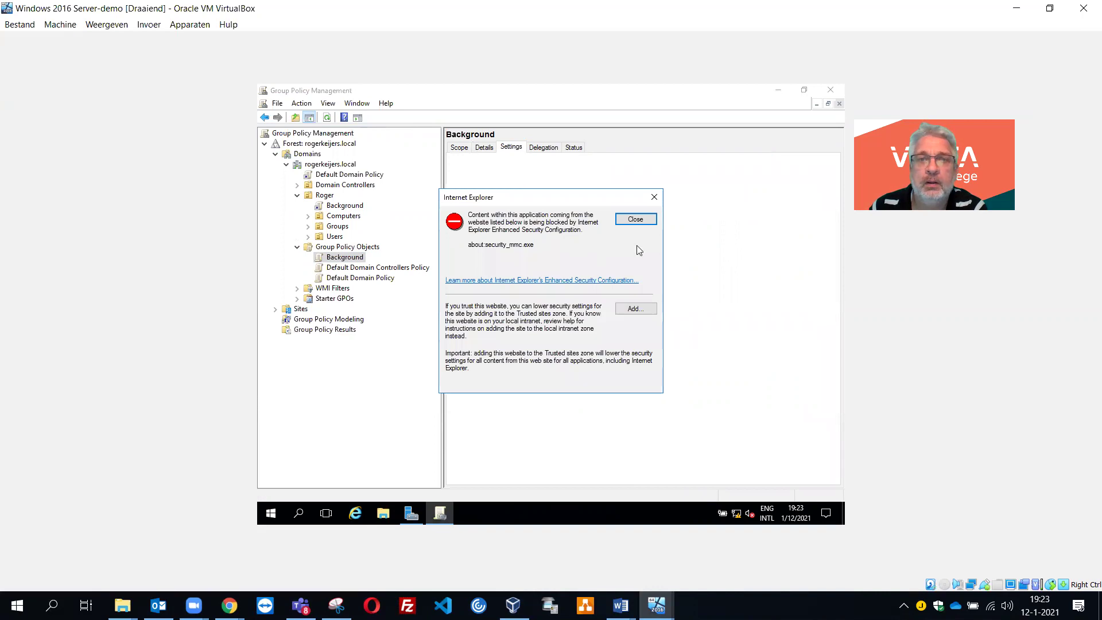
left_click(637, 222)
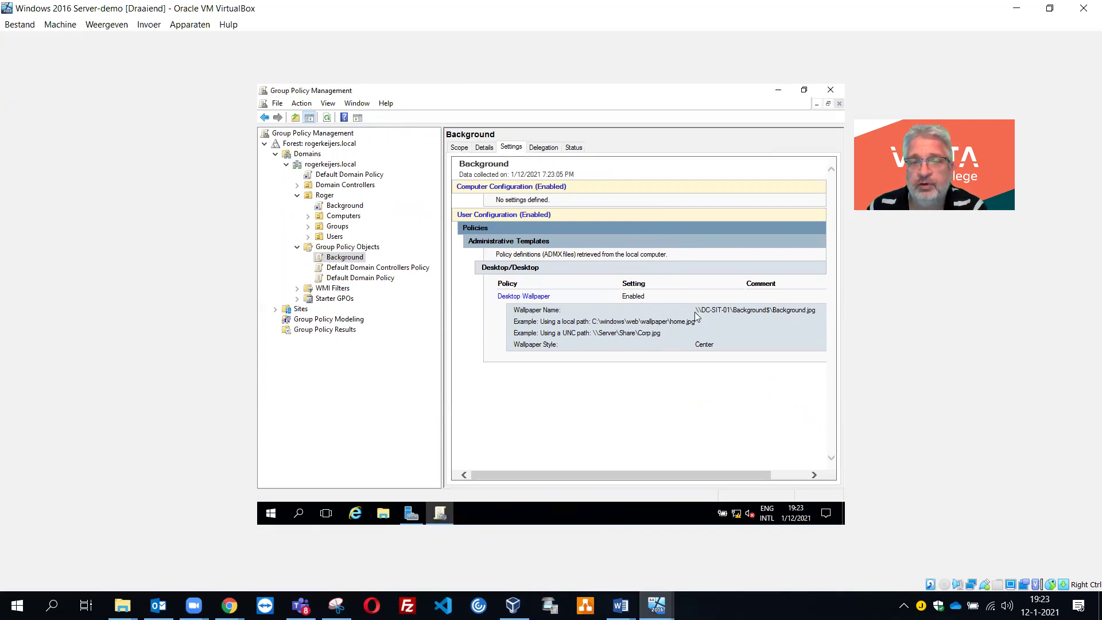
left_click_drag(697, 312, 822, 318)
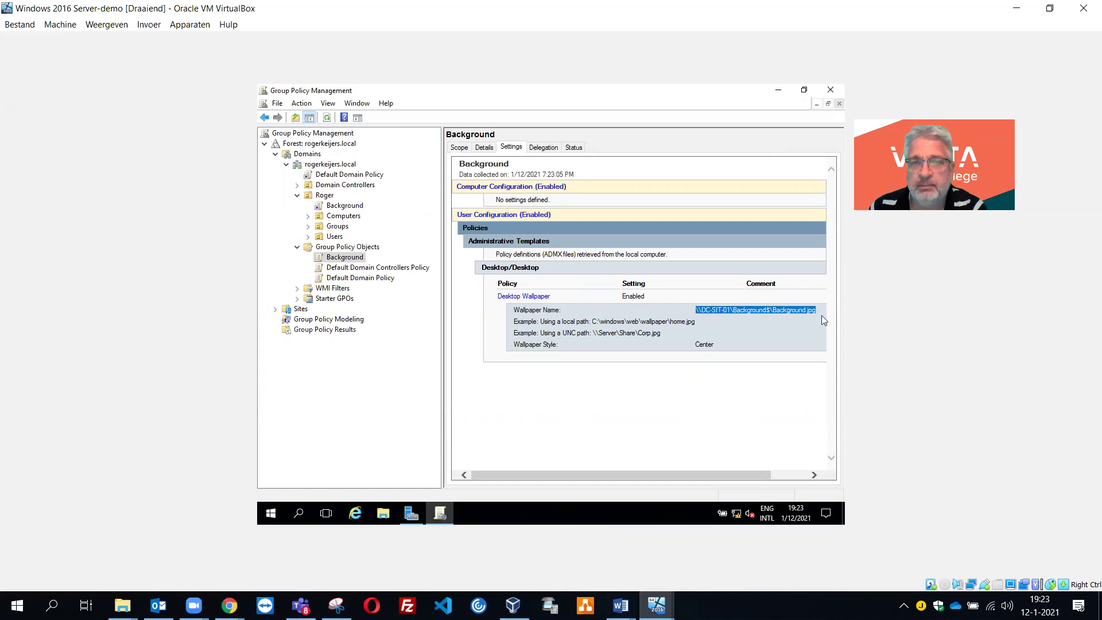
left_click(806, 329)
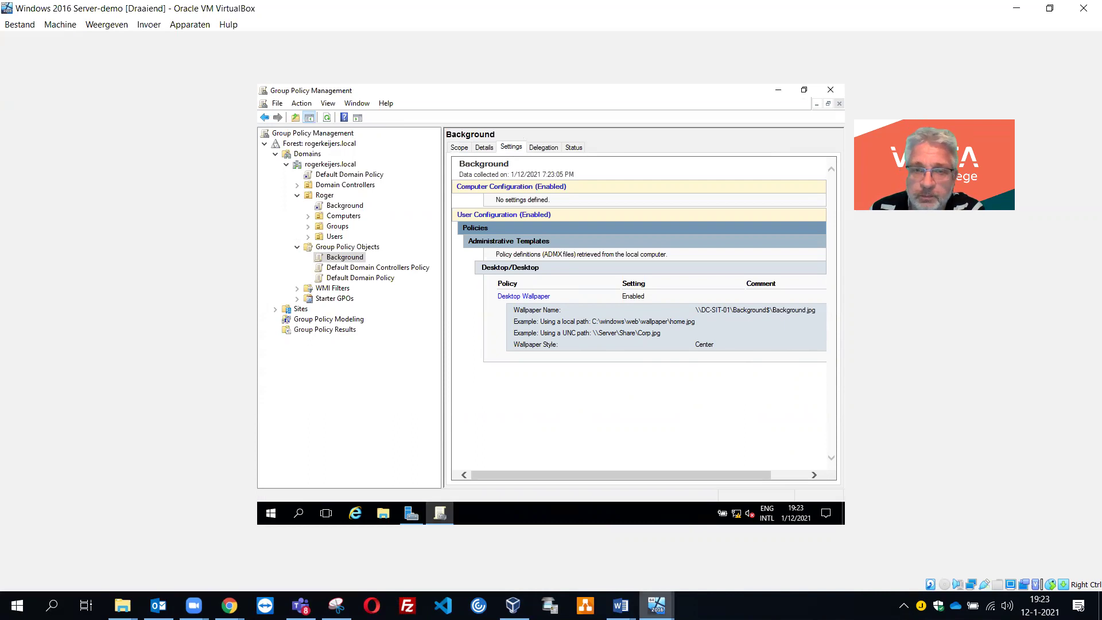
Step: Switch to the Windows 10 Pro-demo virtual machine and open the network share \\dc-sit-01\Background$ in File Explorer
left_click(657, 606)
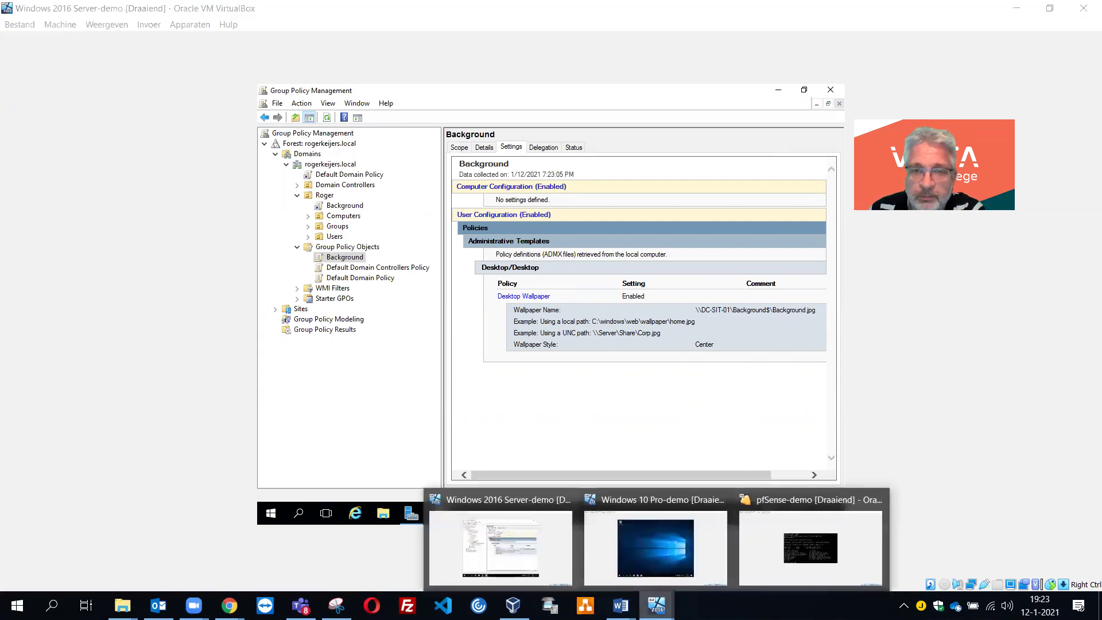
left_click(667, 553)
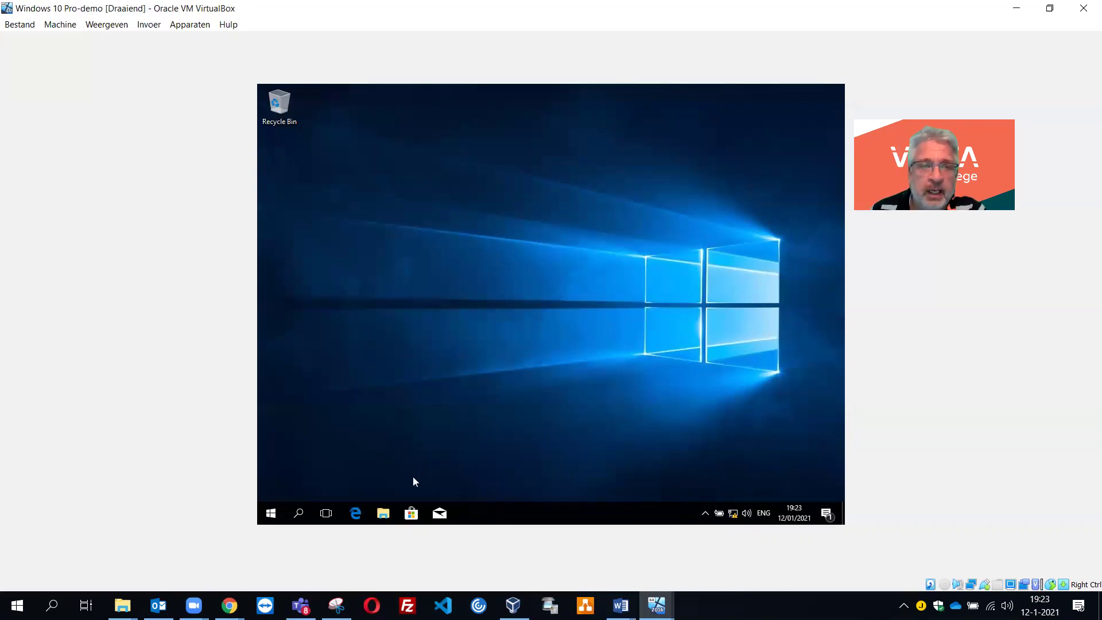
left_click(384, 515)
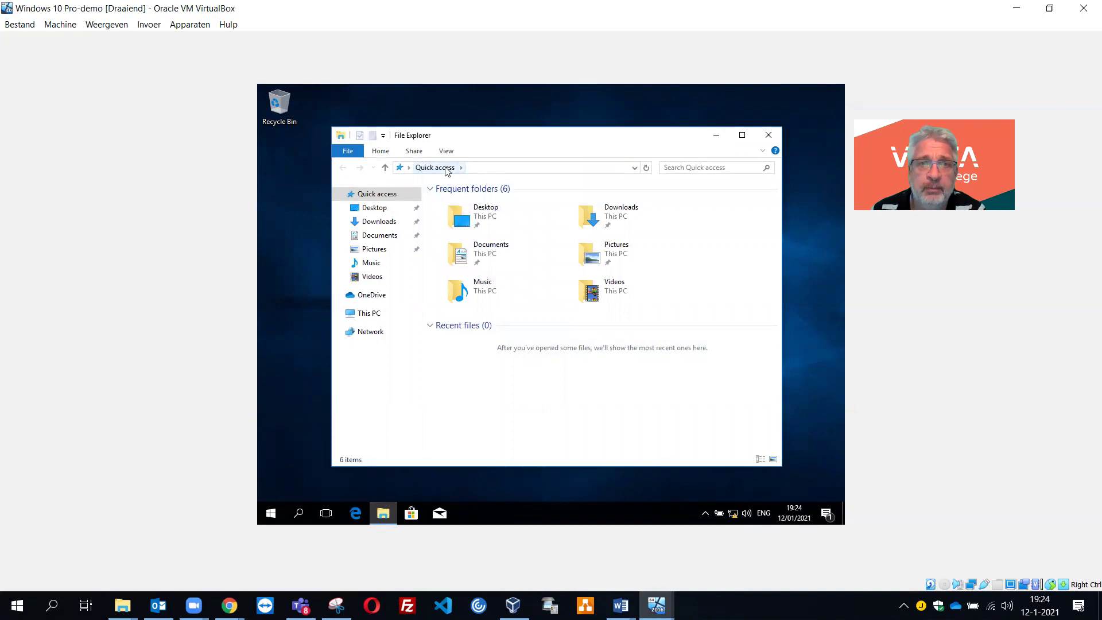
left_click(491, 169)
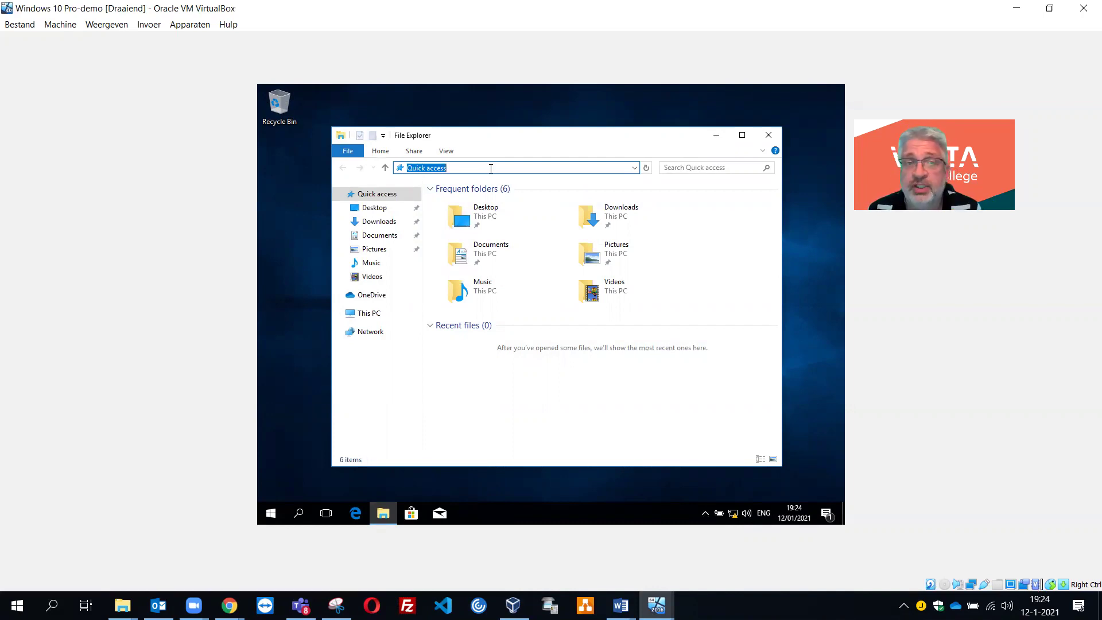
type("\\\\")
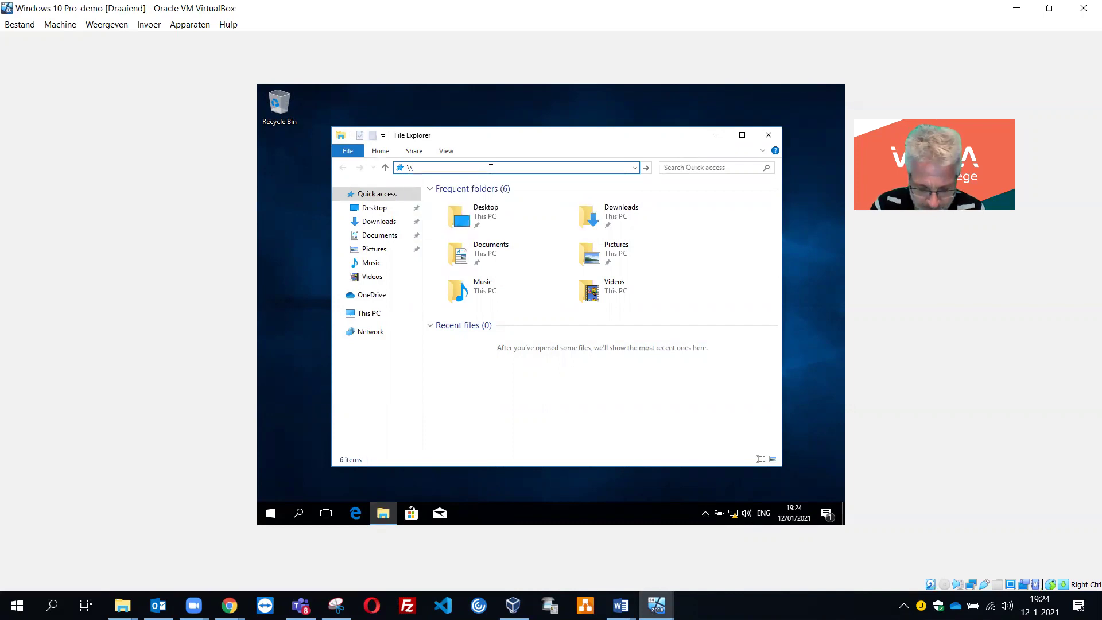
type("dc-sit-0")
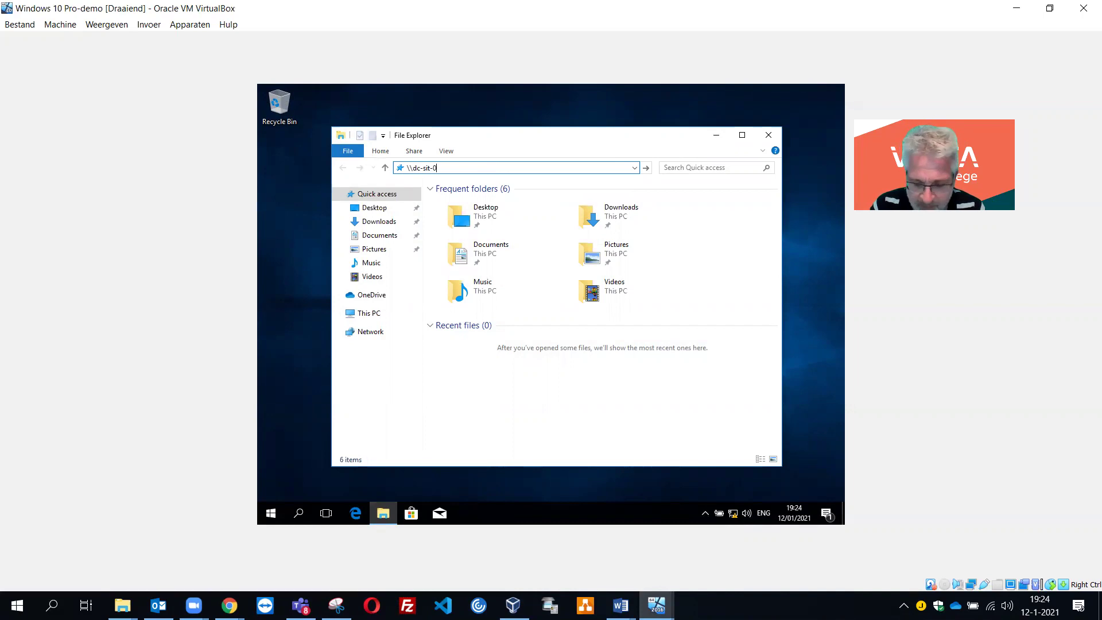
type("1\\")
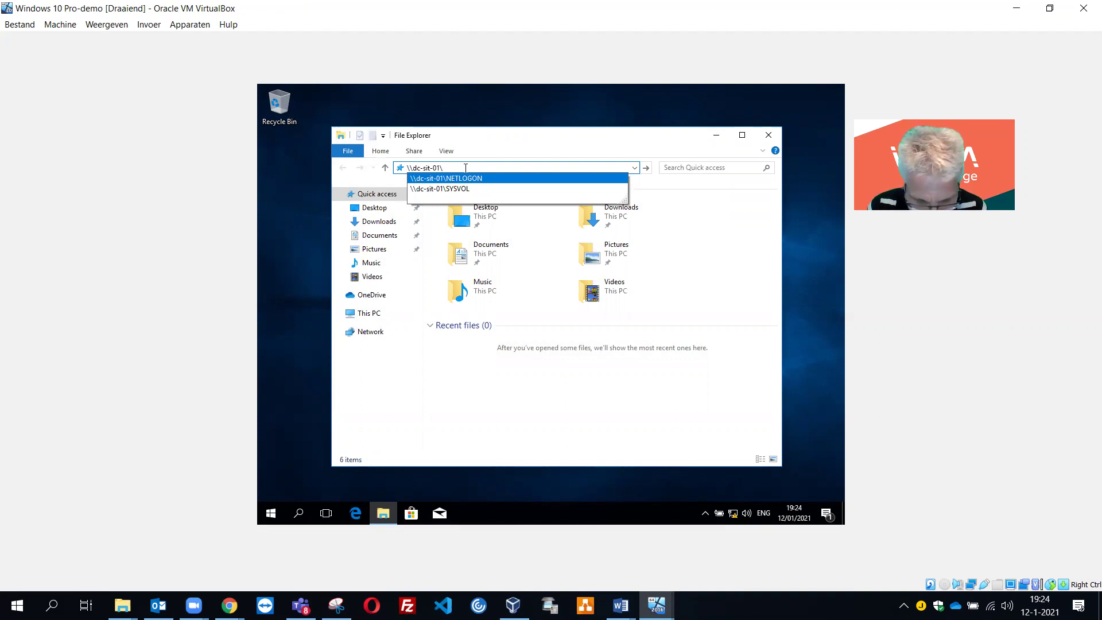
type("Background$")
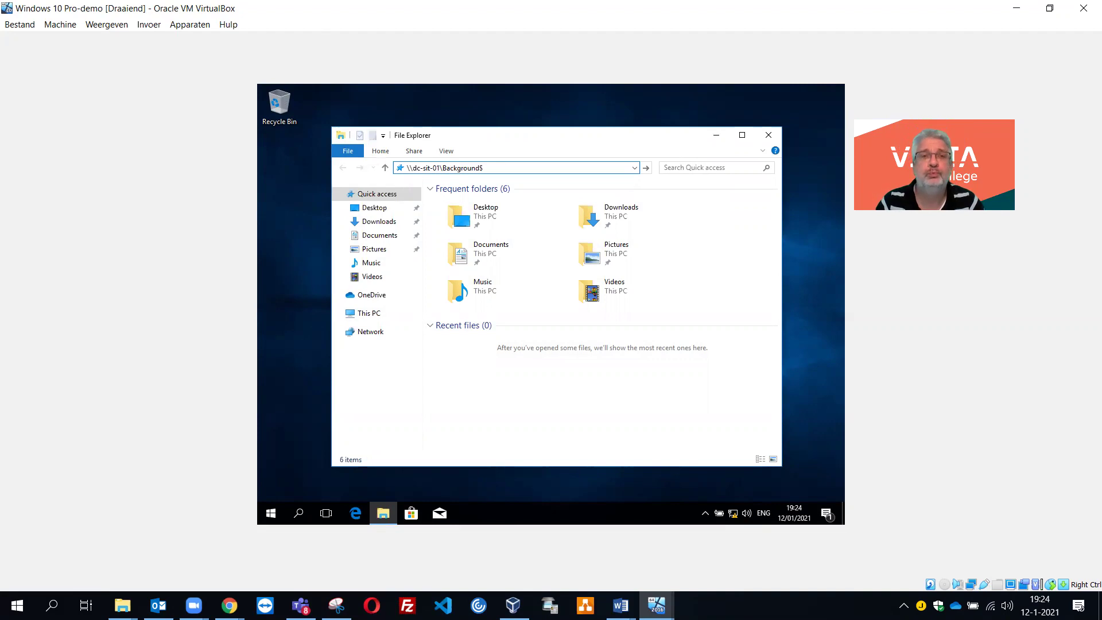
key("Return")
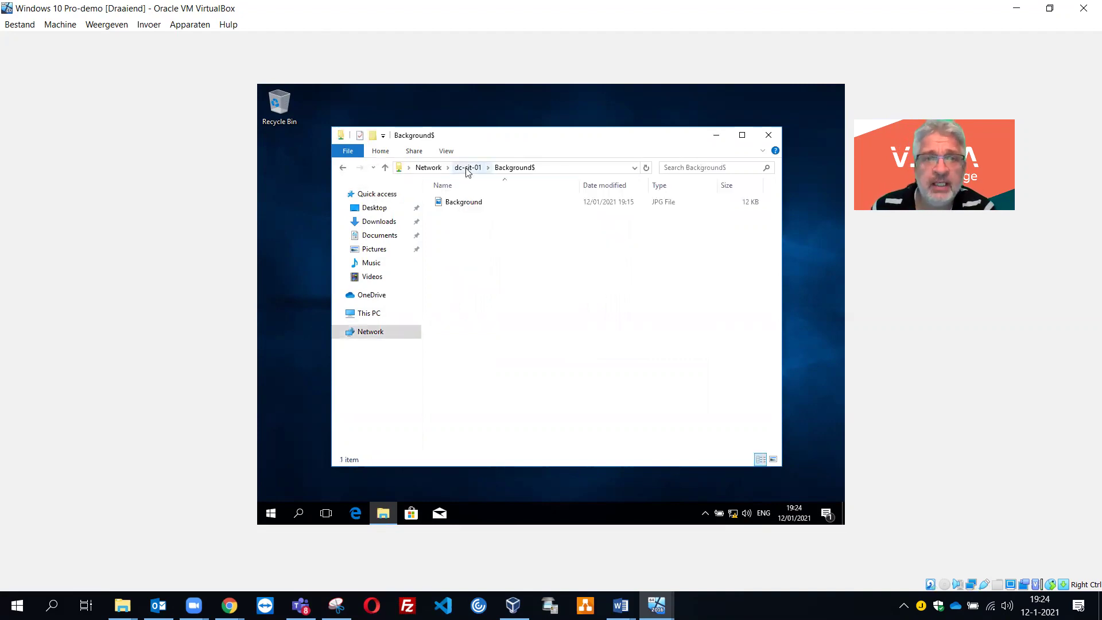
Step: Try to create a new text document in the Background$ share to test write access, cancel the attempt and close File Explorer
right_click(469, 230)
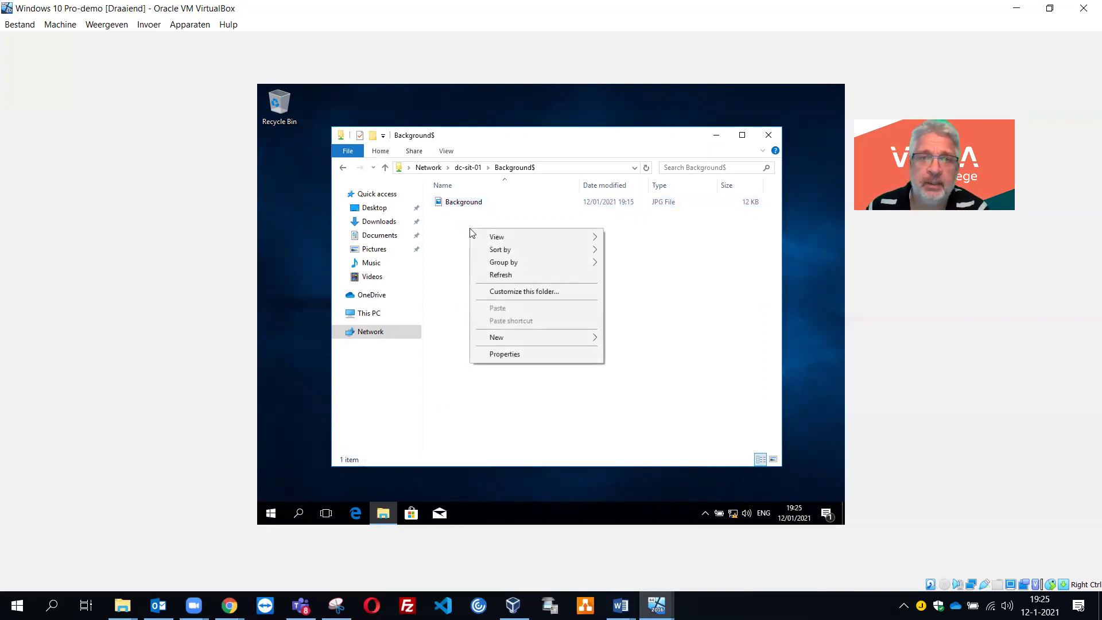
mouse_move(544, 339)
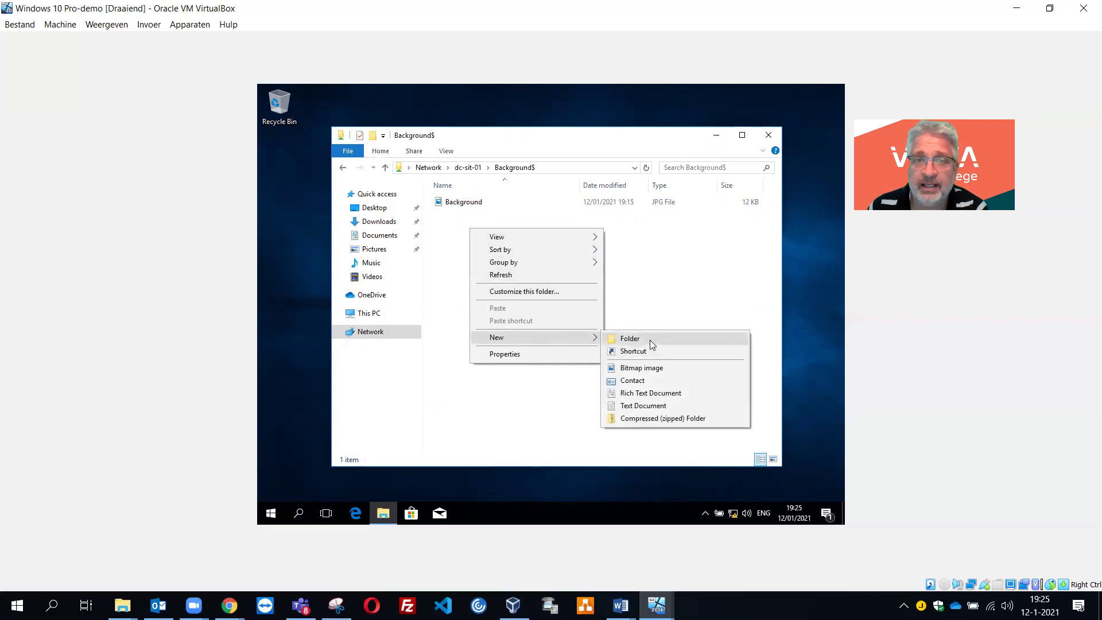
left_click(653, 410)
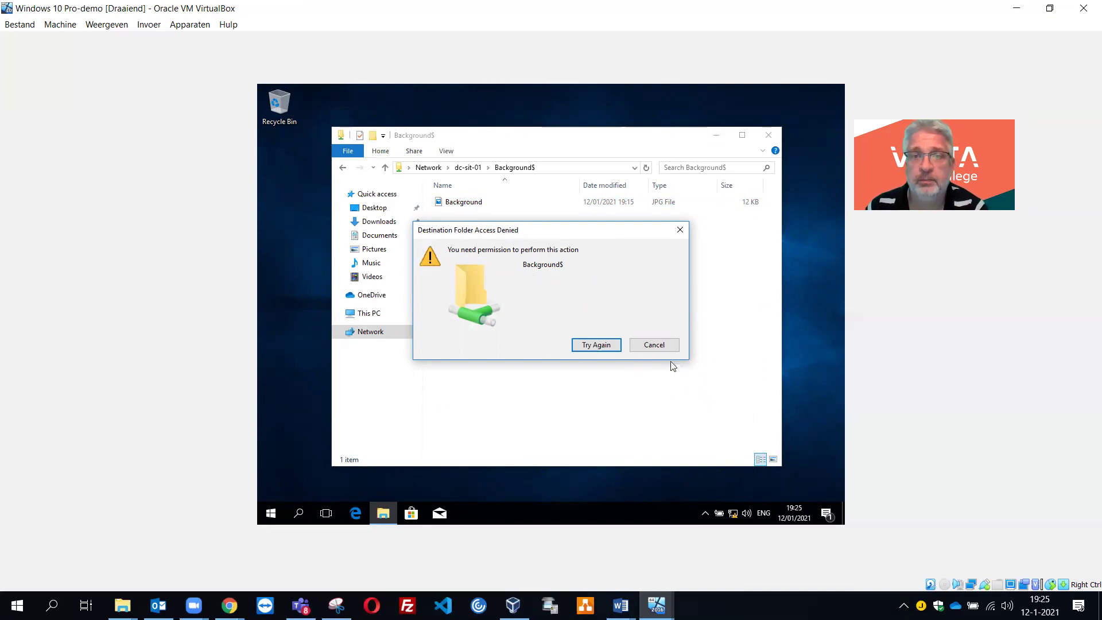
left_click(666, 347)
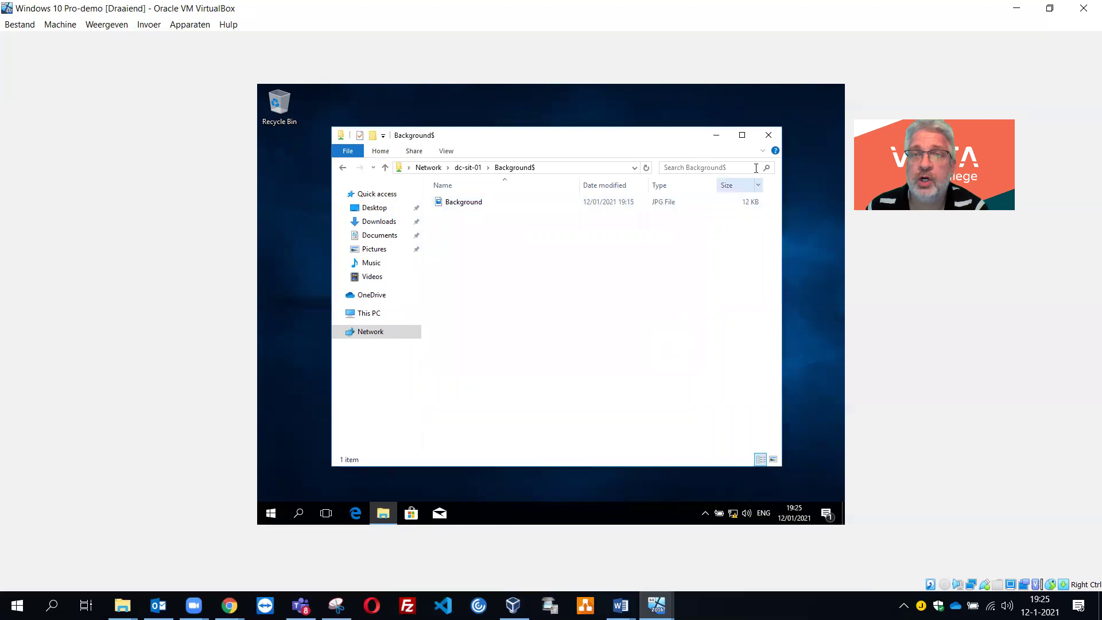
left_click(769, 136)
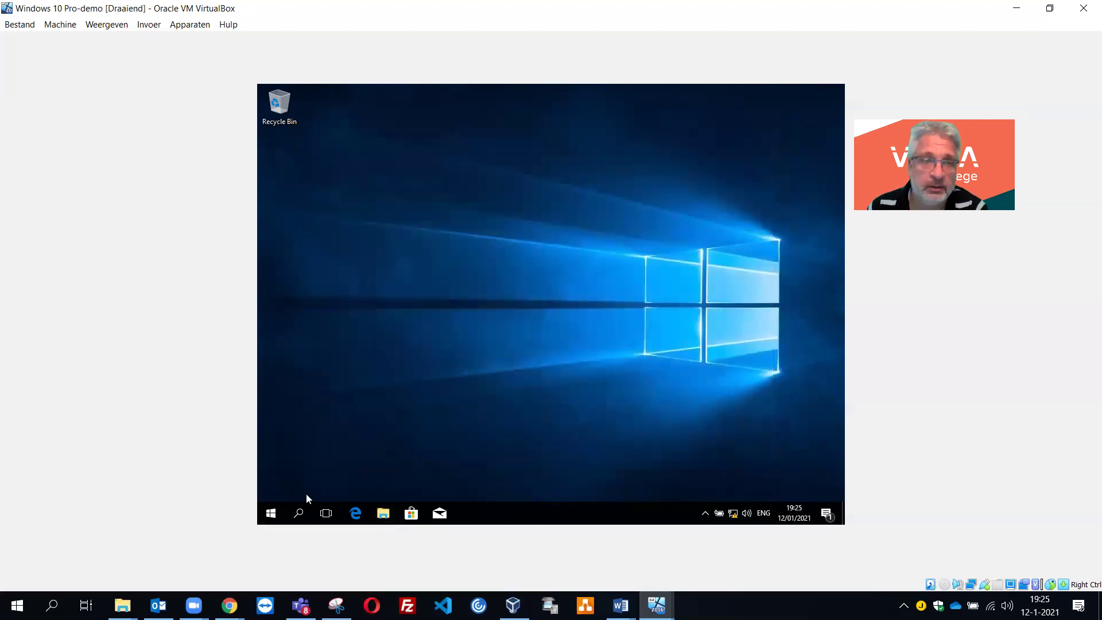
Step: Sign out of the Windows 10 client and sign back in to the same domain account with the account password
left_click(275, 511)
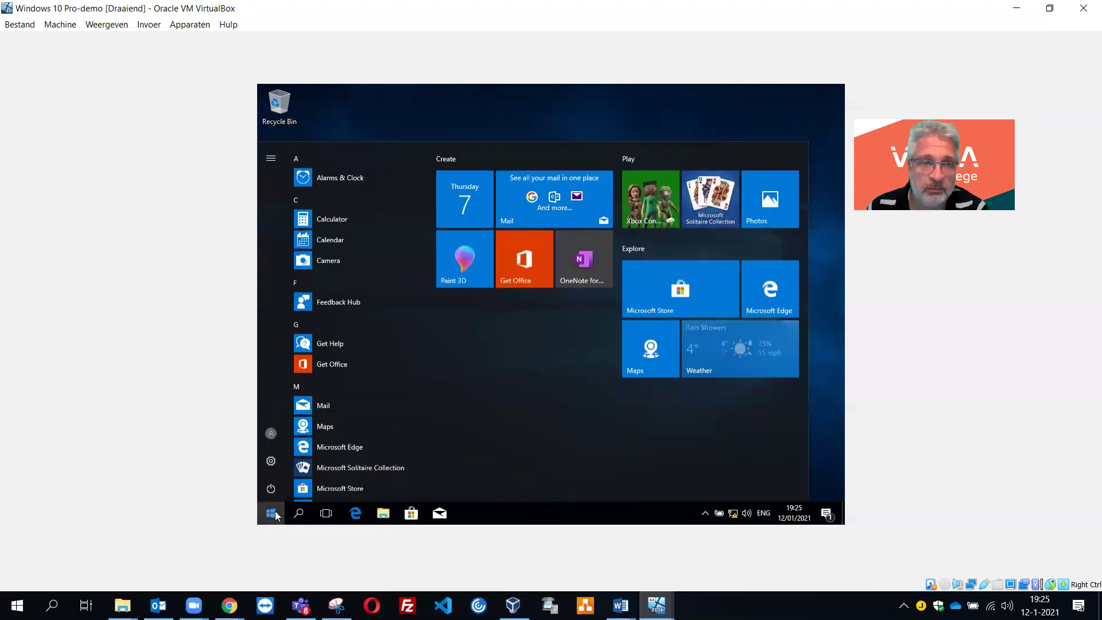
left_click(274, 433)
left_click(284, 379)
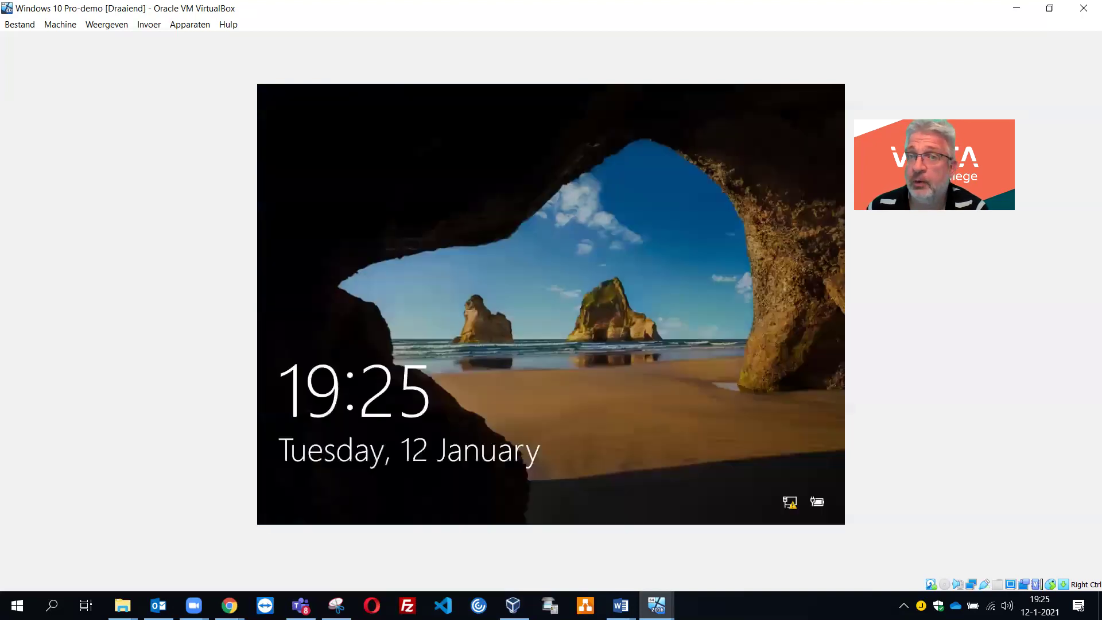
left_click(436, 378)
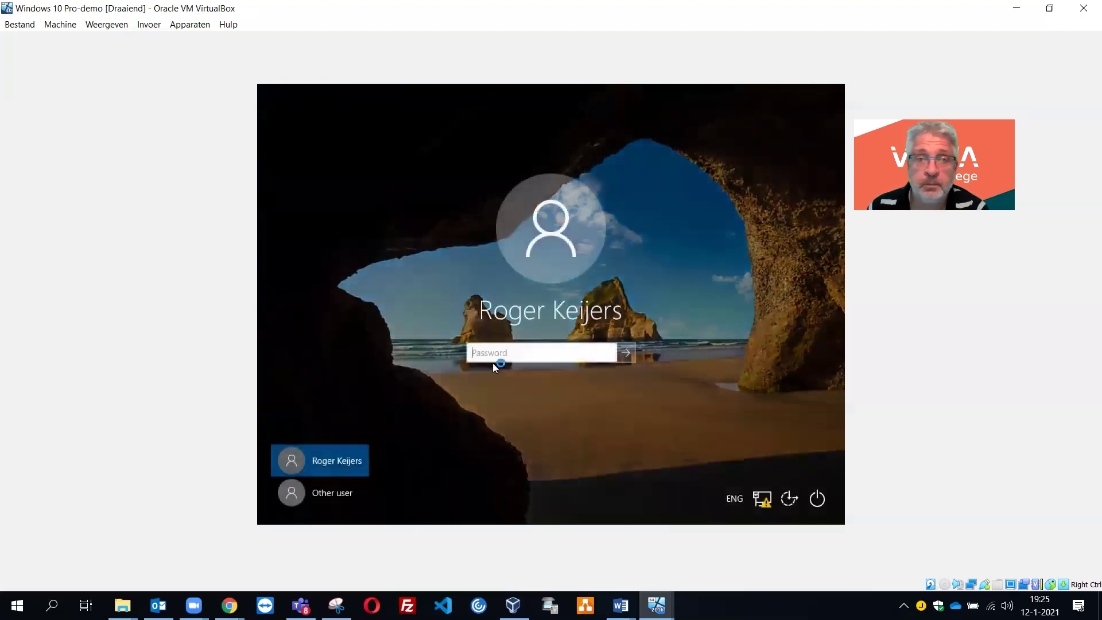
type("********")
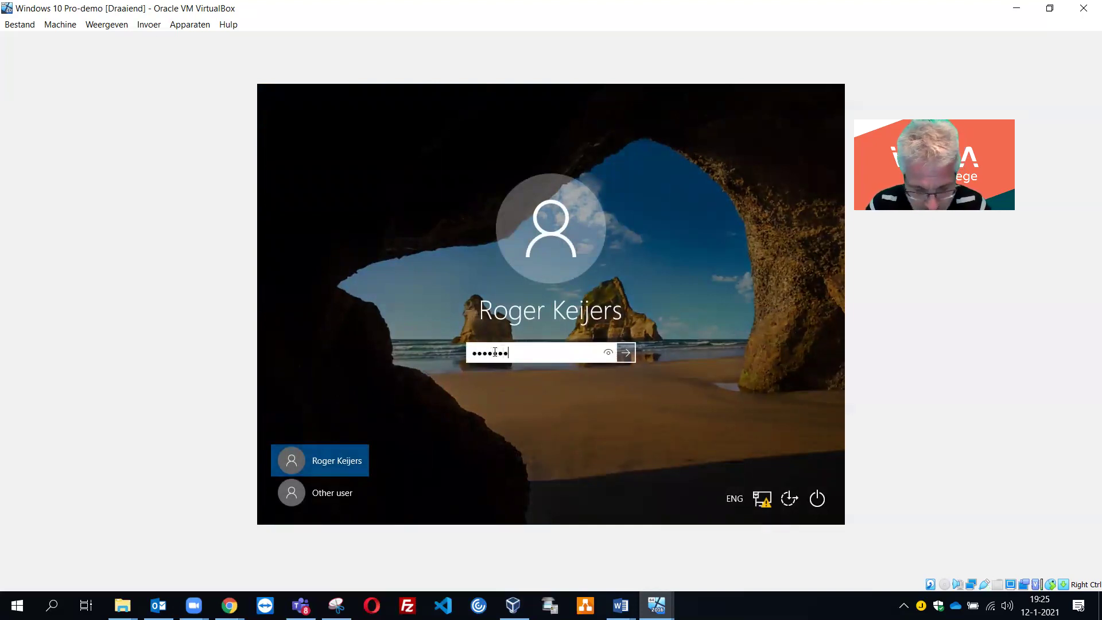
key("Return")
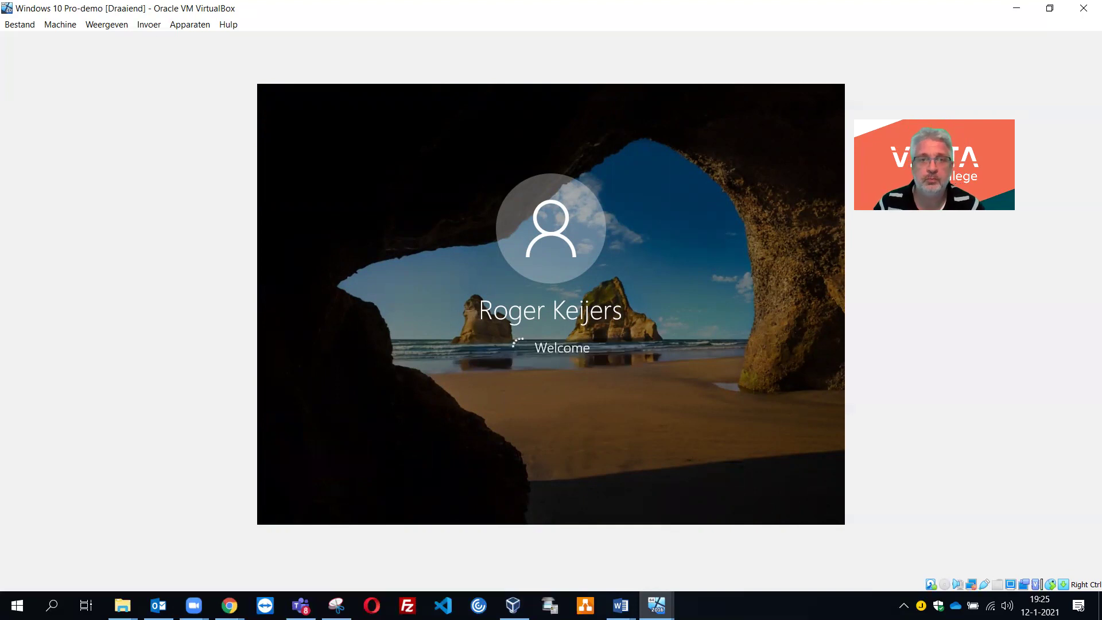